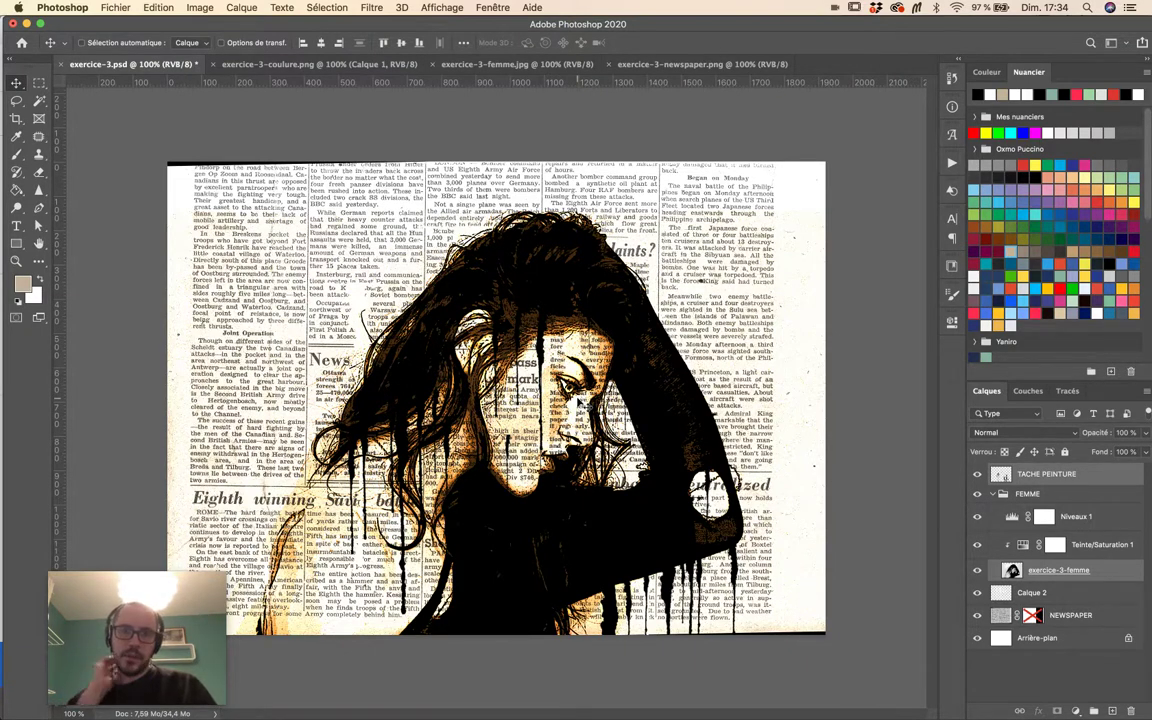
Look through the open source images: the paint drip, the woman's photo and the newspaper page.
key(ctrl+Tab)
key(ctrl+Tab)
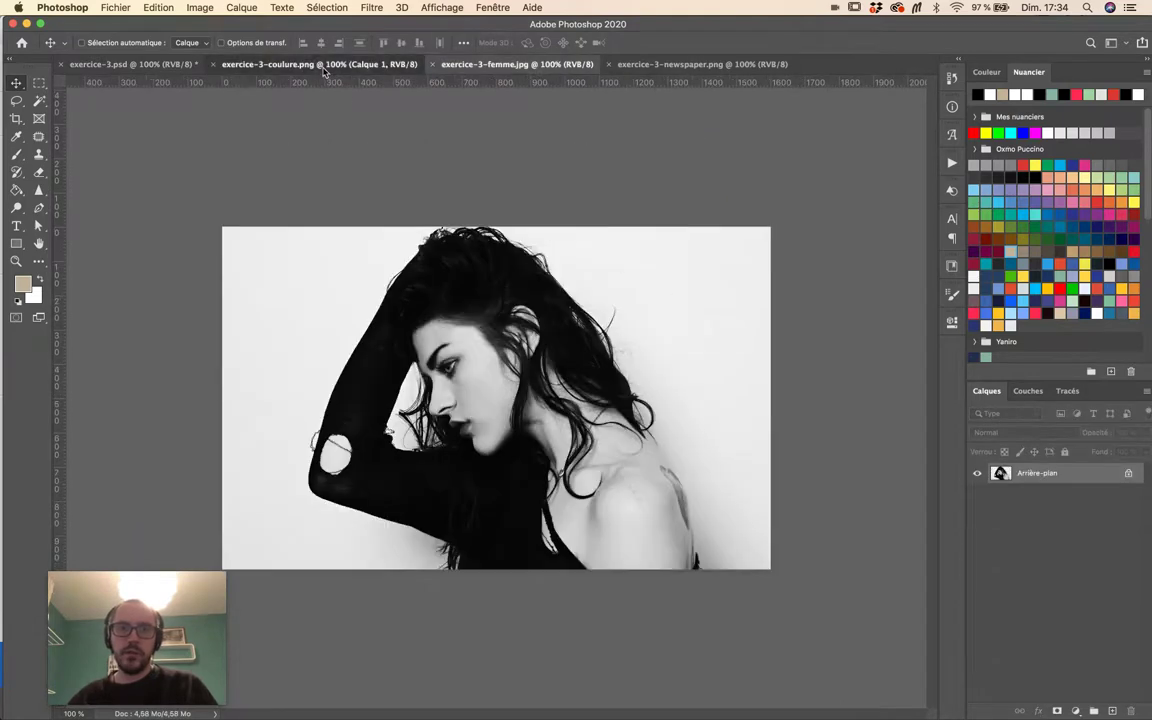
click(320, 65)
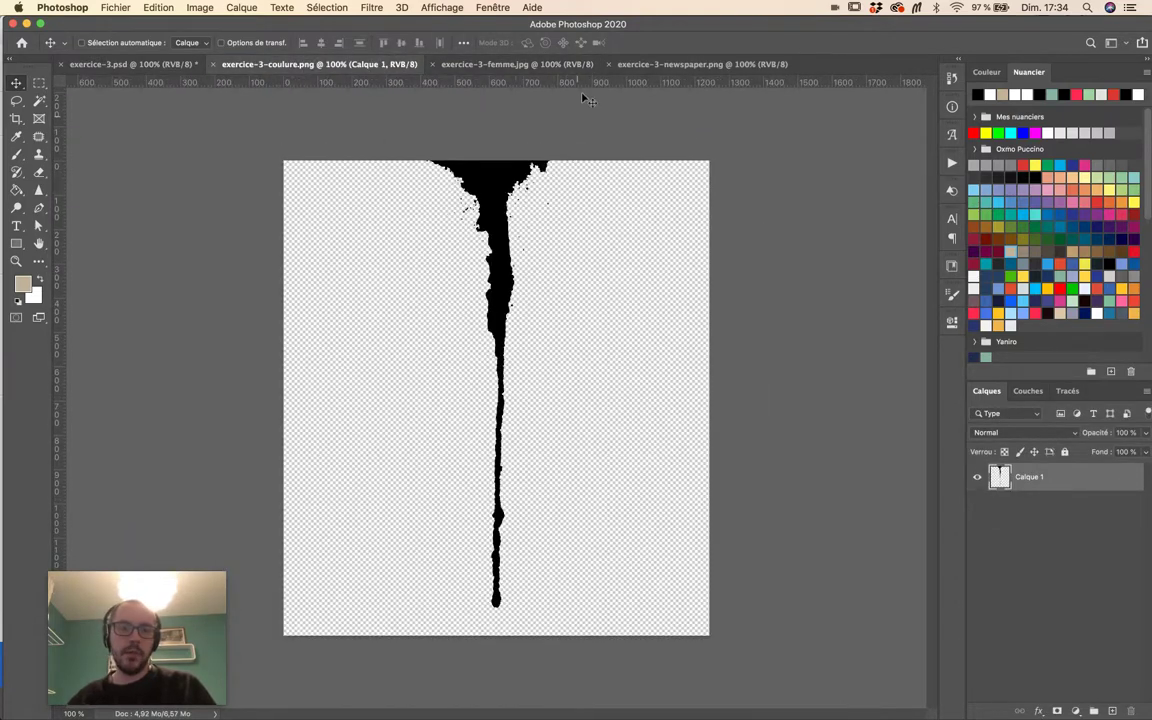
click(502, 64)
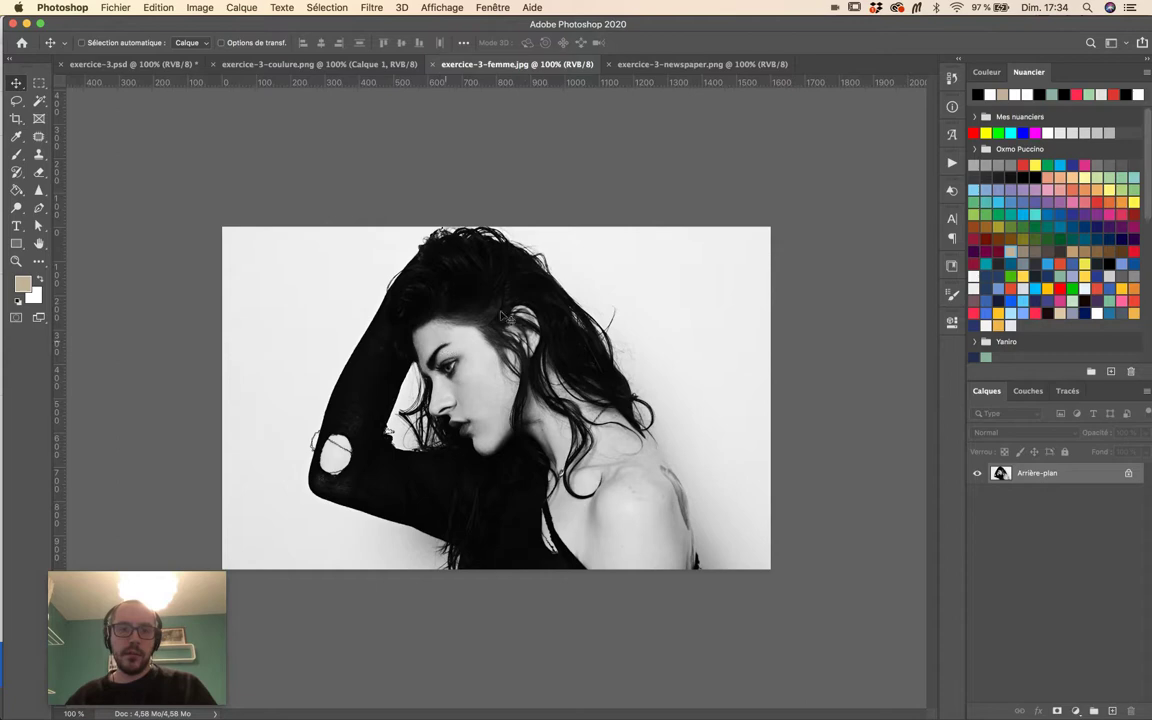
click(688, 64)
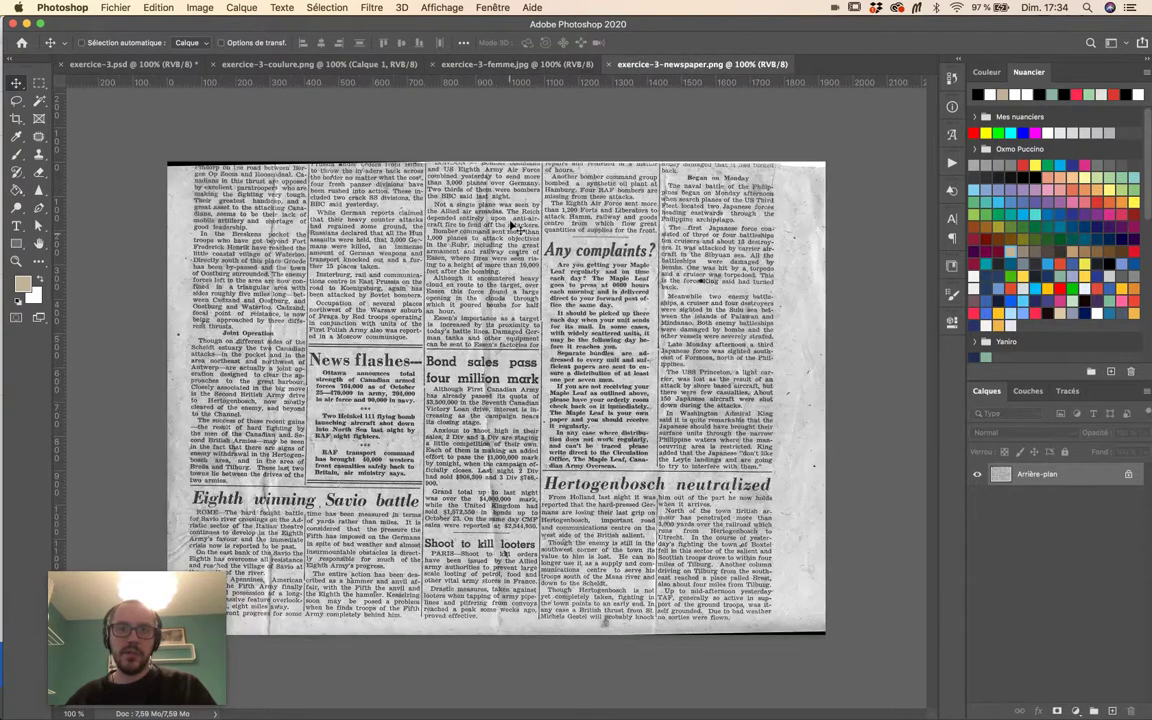
Copy the woman's photo into exercice-3-newspaper.png and enlarge it to span the page width, aligned with the bottom edge.
click(502, 64)
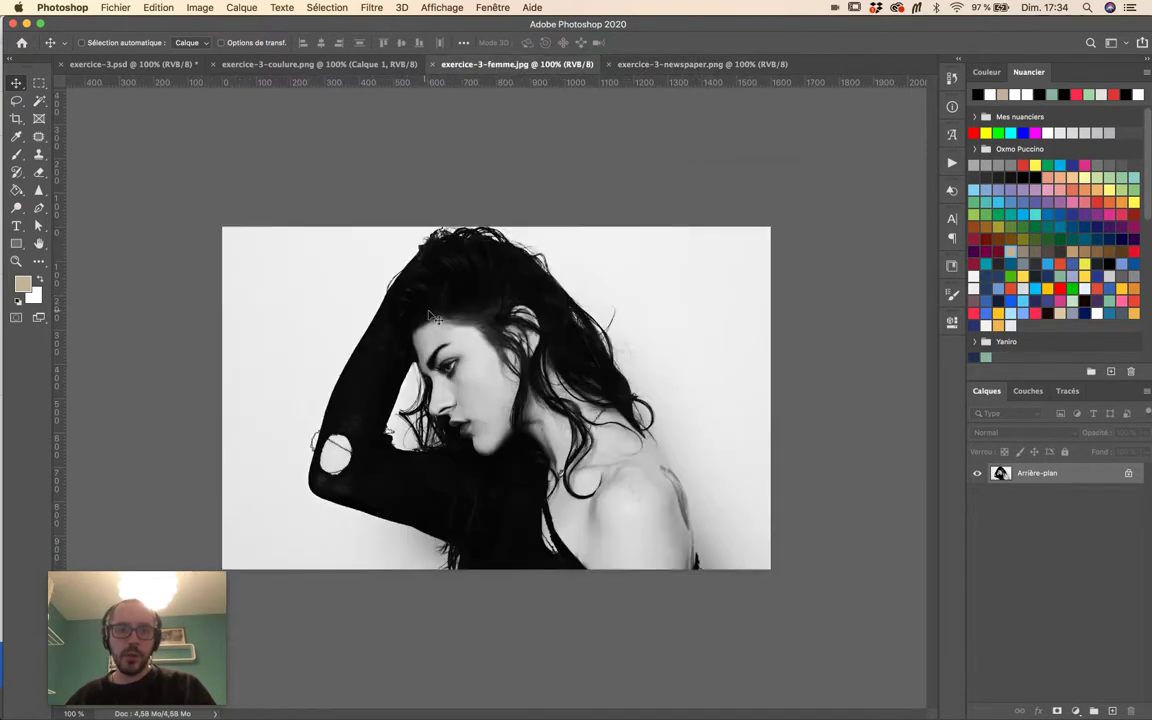
drag(492, 340, 490, 463)
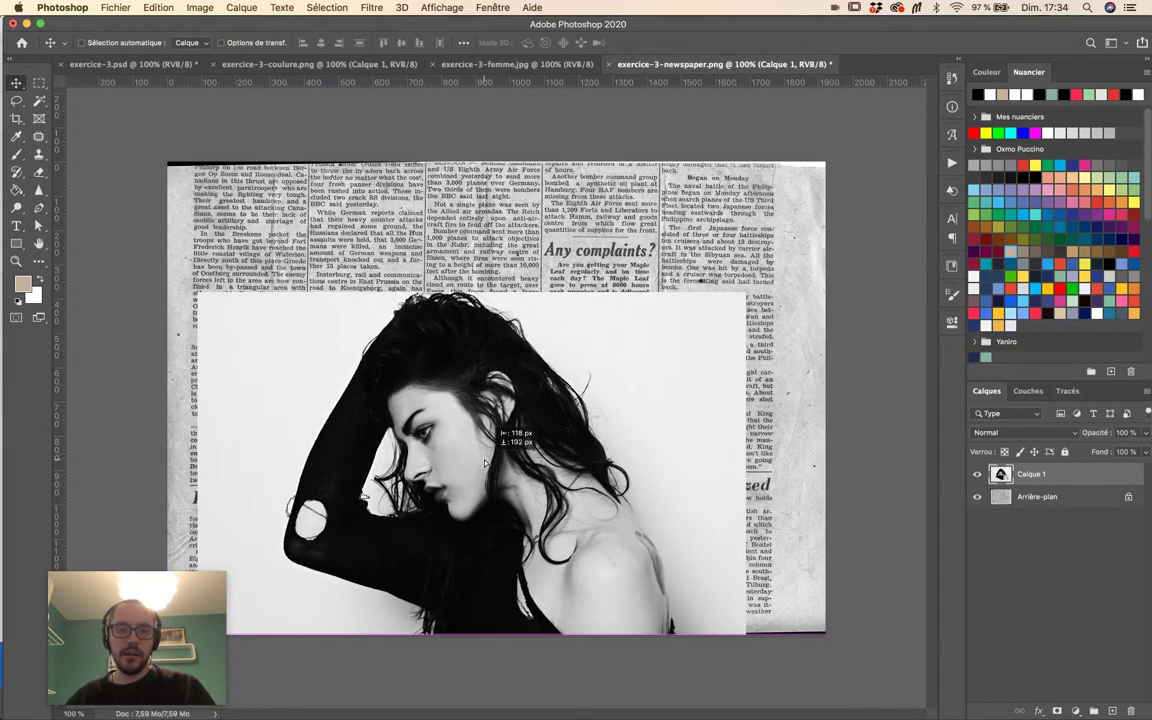
key(super+t)
drag(745, 291, 840, 204)
drag(720, 293, 699, 293)
key(Return)
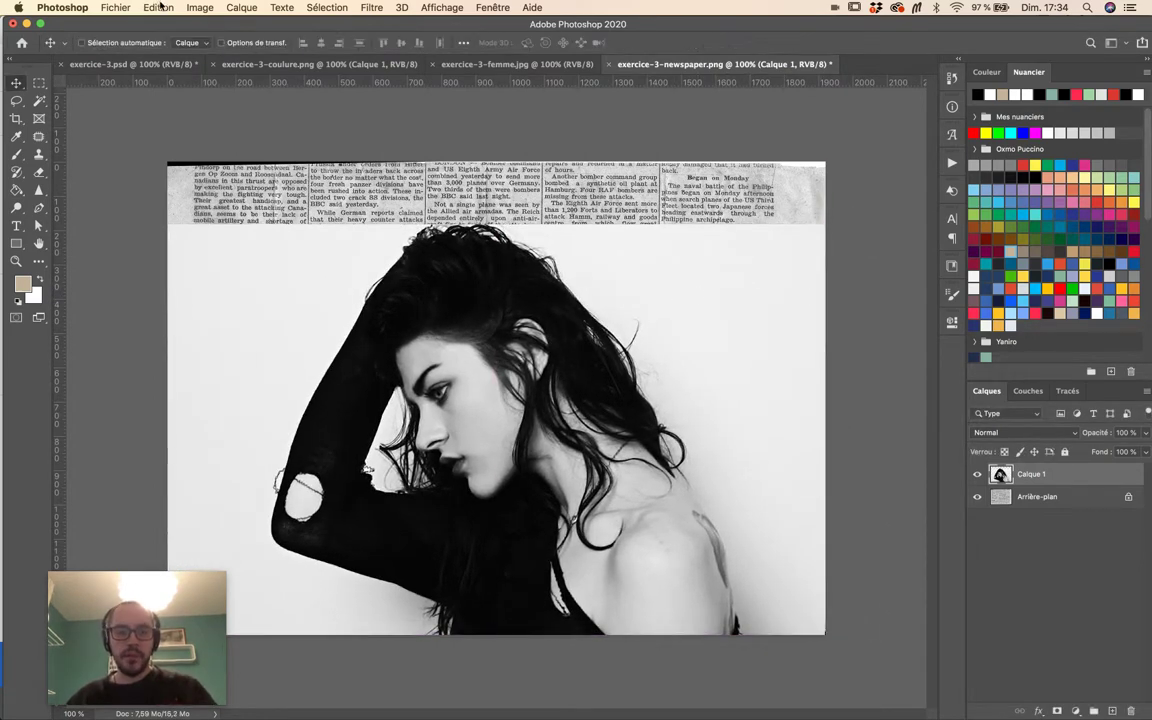
Flip the woman's photo horizontally and rename its layer "femme".
click(158, 7)
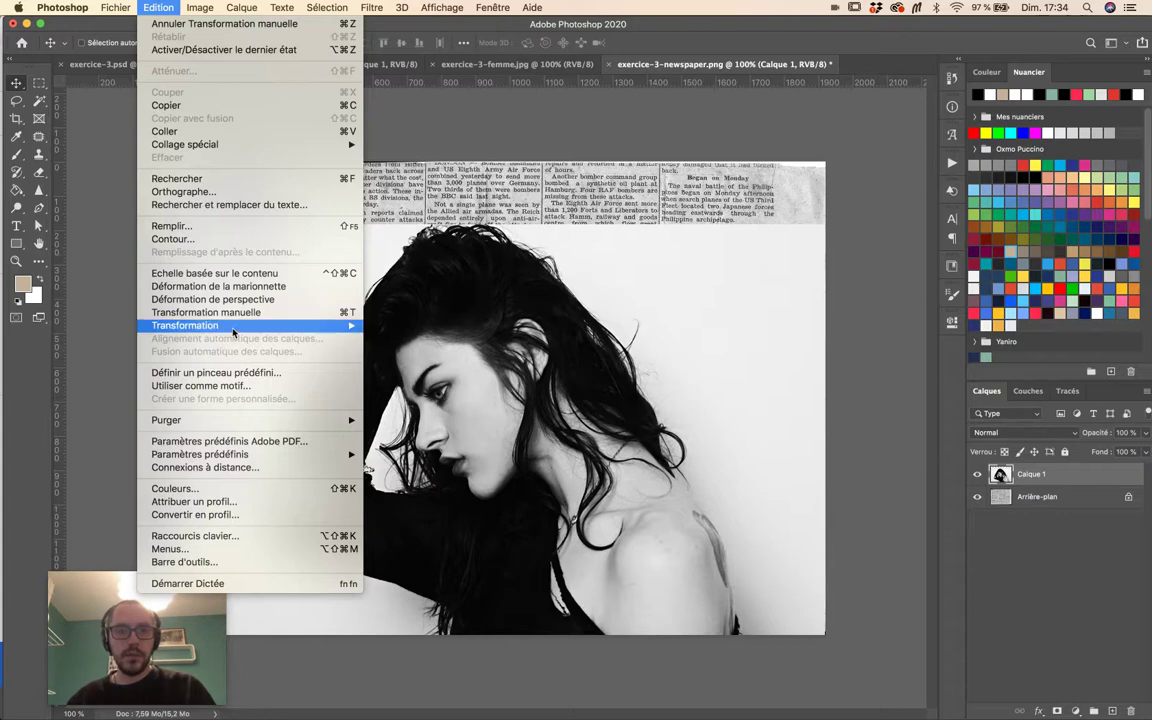
mouse_move(210, 325)
click(470, 541)
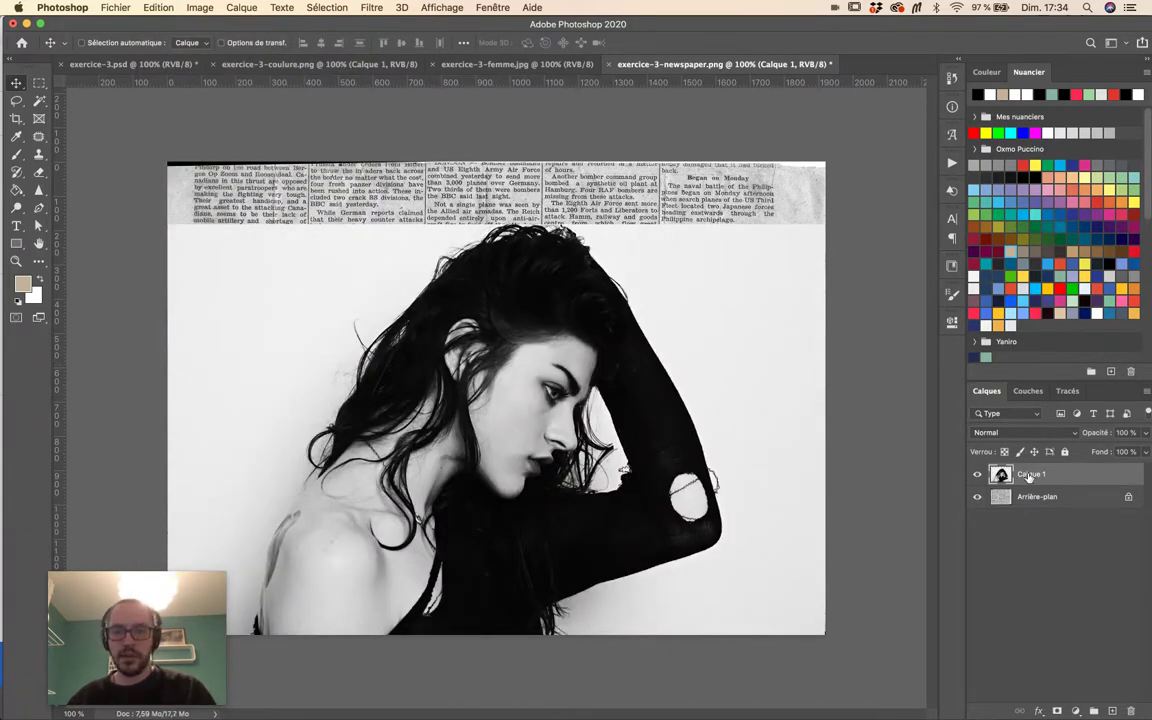
text(femme)
key(Return)
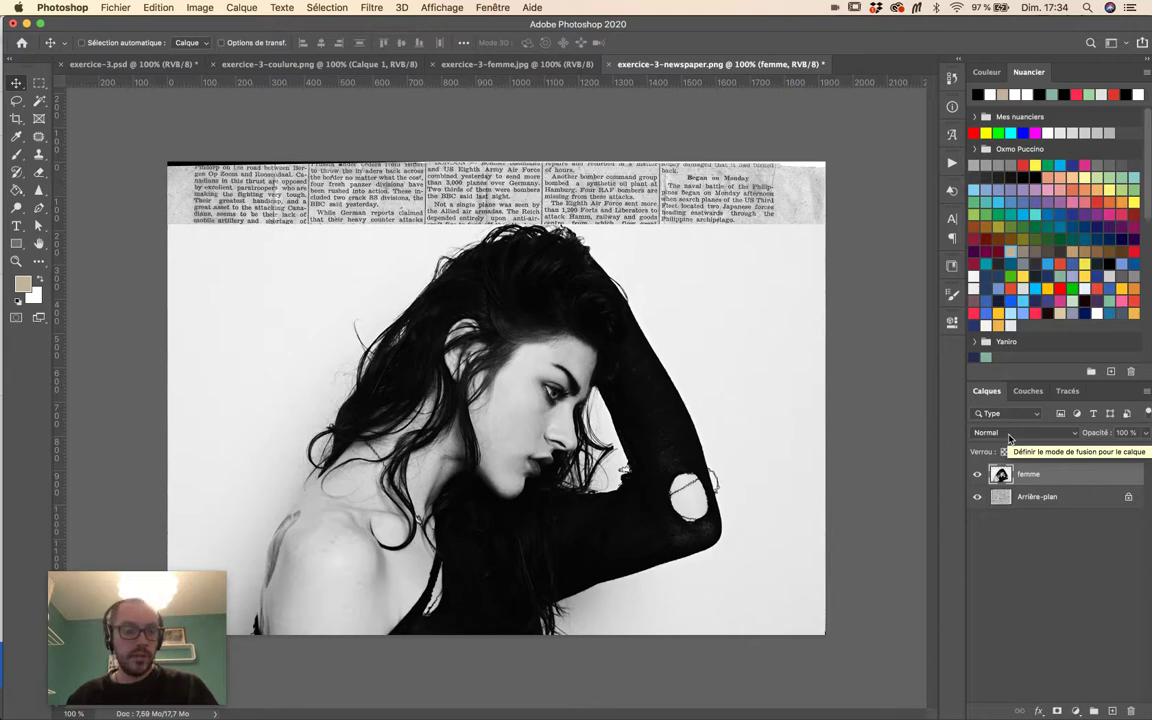
Set the blend mode of the femme layer to Produit so it merges with the newspaper.
click(1009, 438)
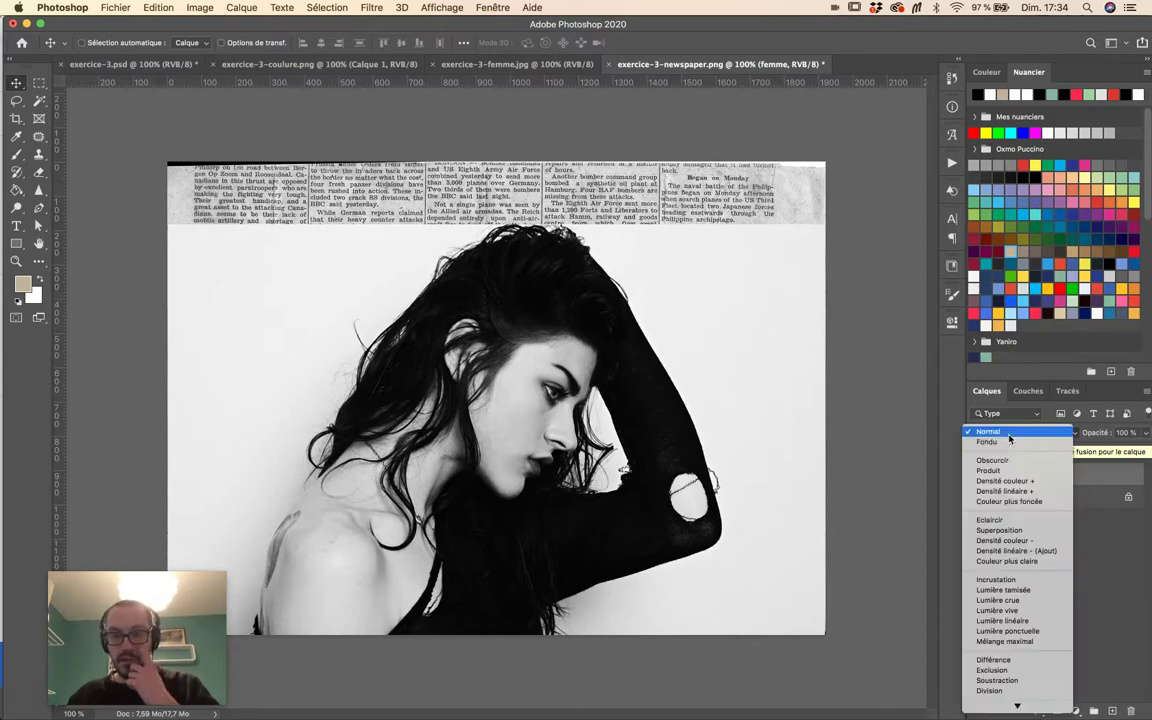
click(900, 472)
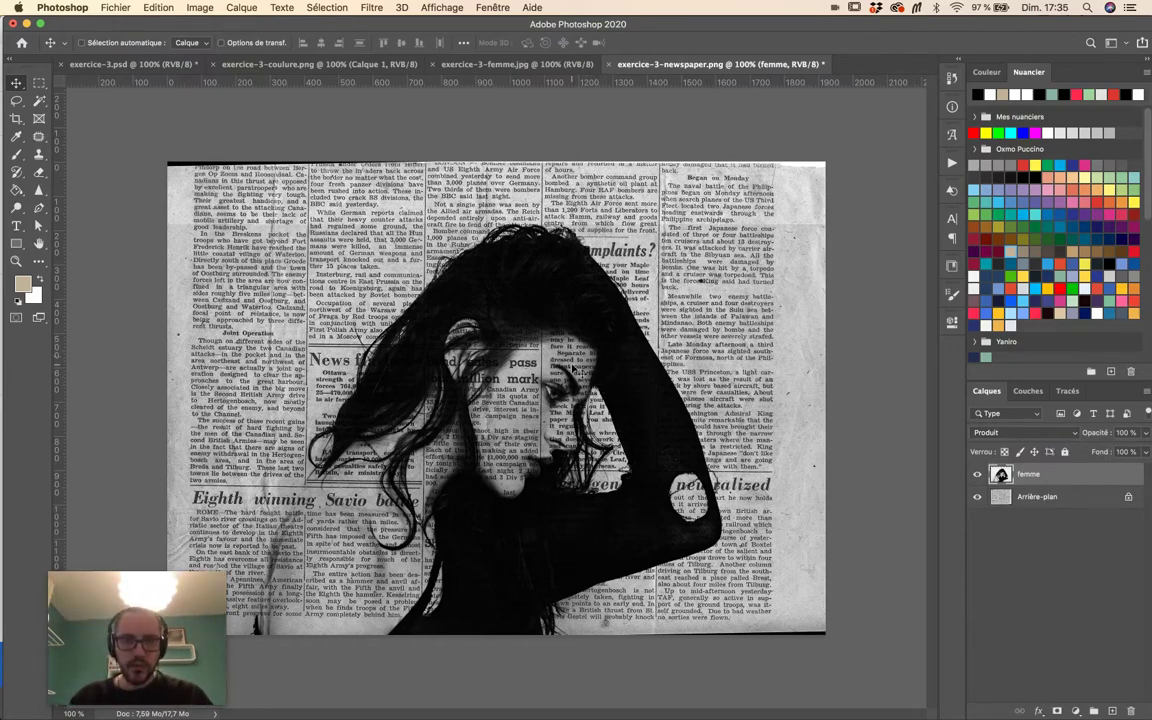
scroll(575, 396, up, 1)
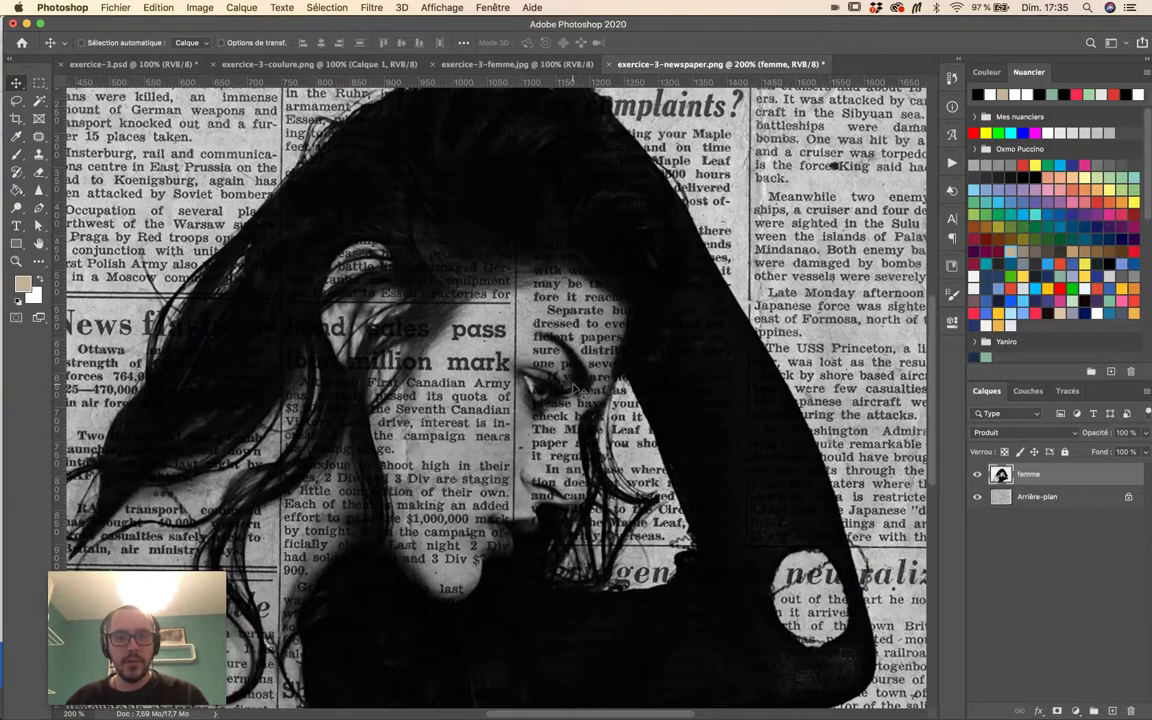
scroll(580, 399, down, 1)
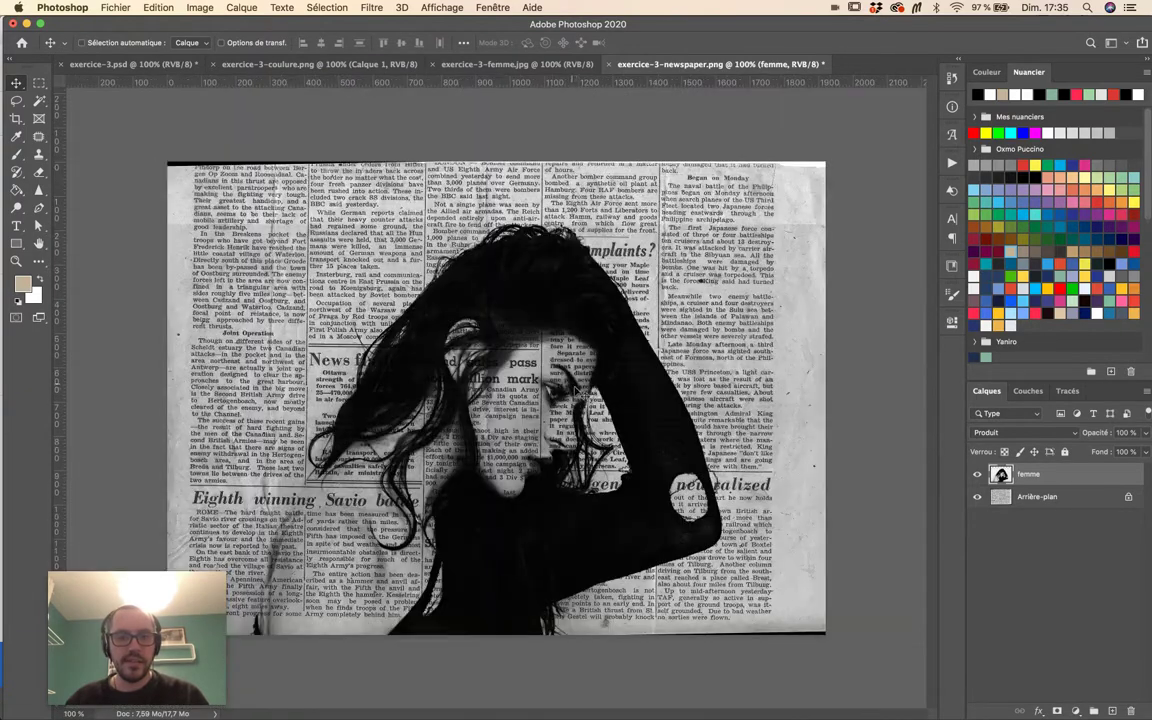
Apply the Contour postérisé filter to the femme layer with Epaisseur 1, Intensité 2 and Postérisation 3.
click(371, 7)
click(400, 66)
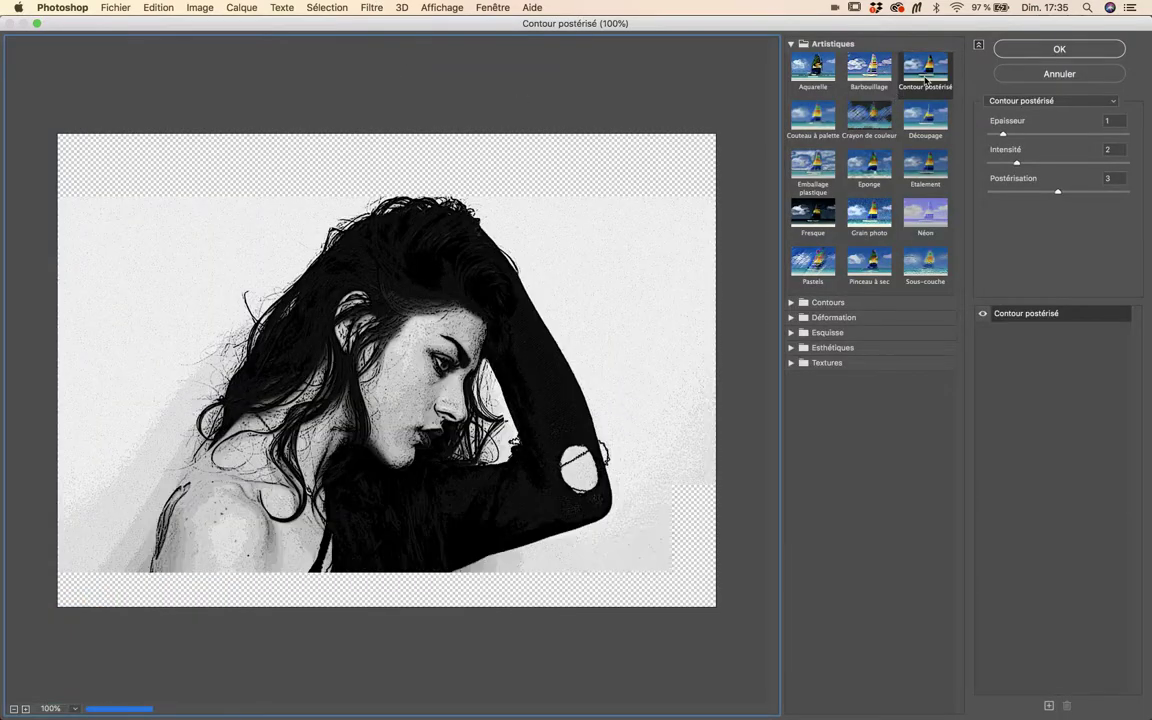
click(937, 84)
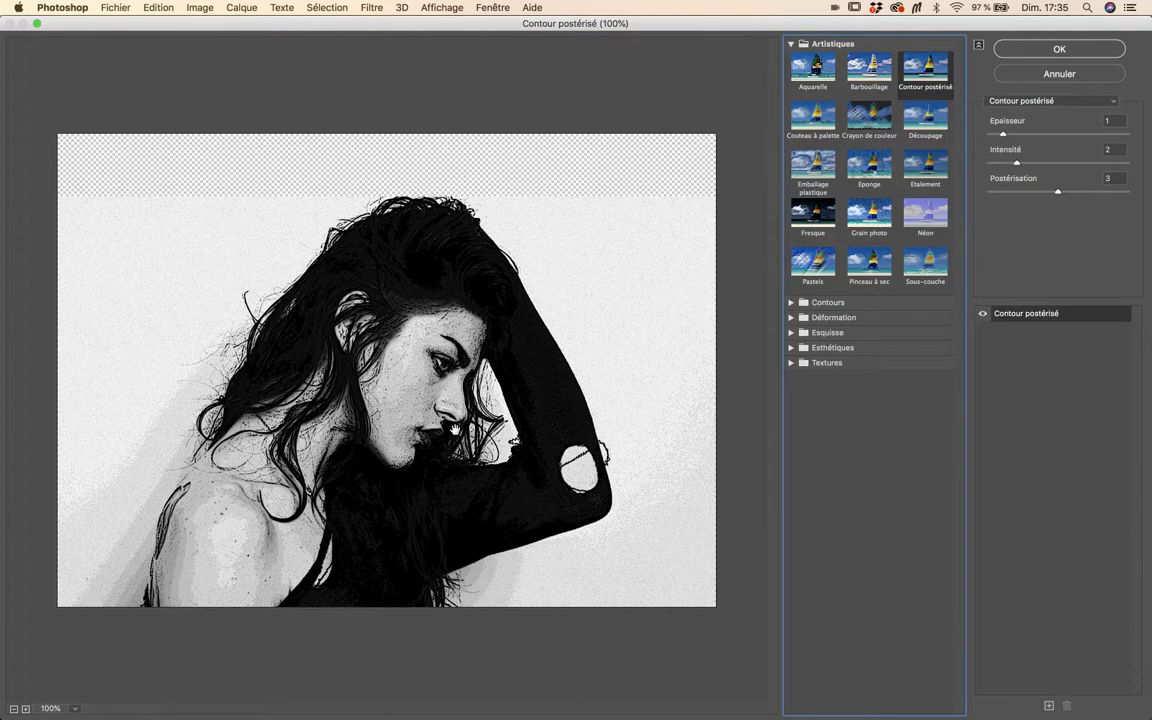
drag(1037, 164, 1054, 167)
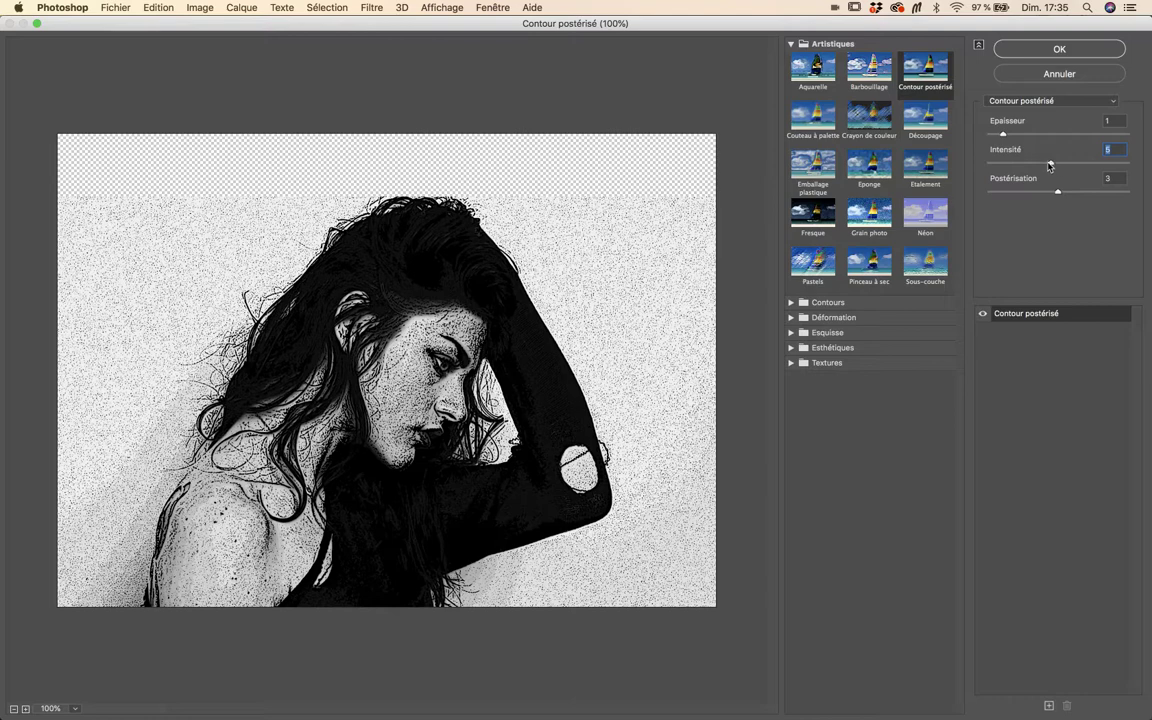
drag(1050, 166, 1015, 166)
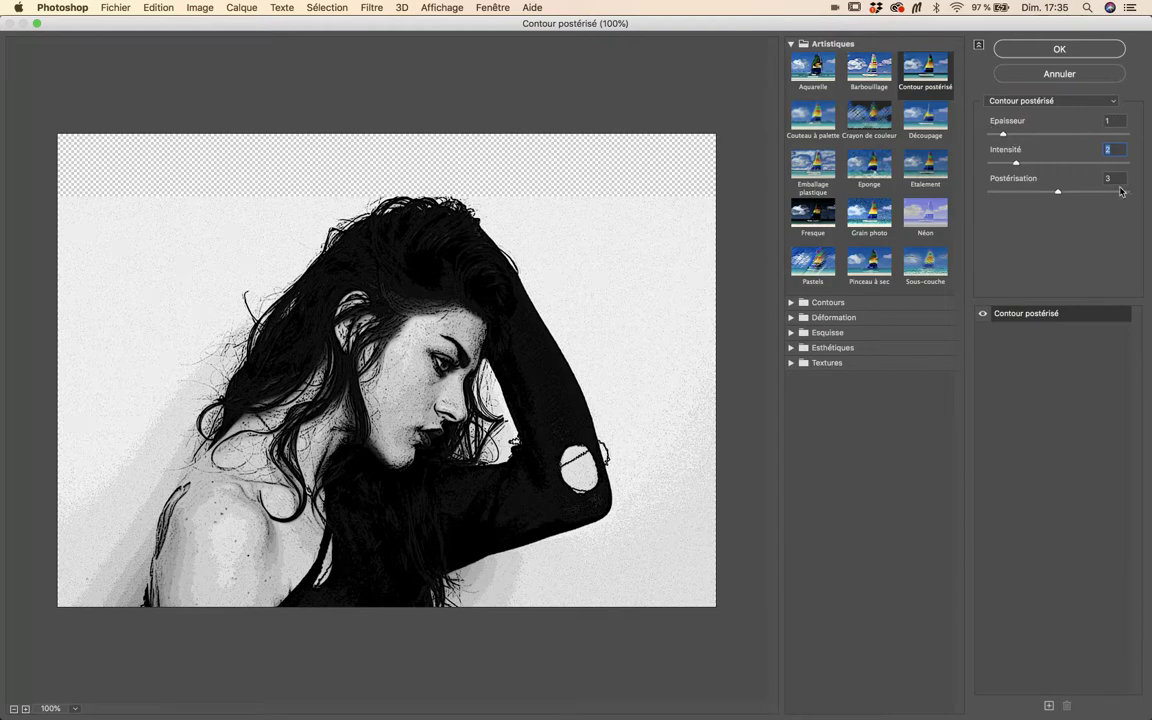
click(1048, 54)
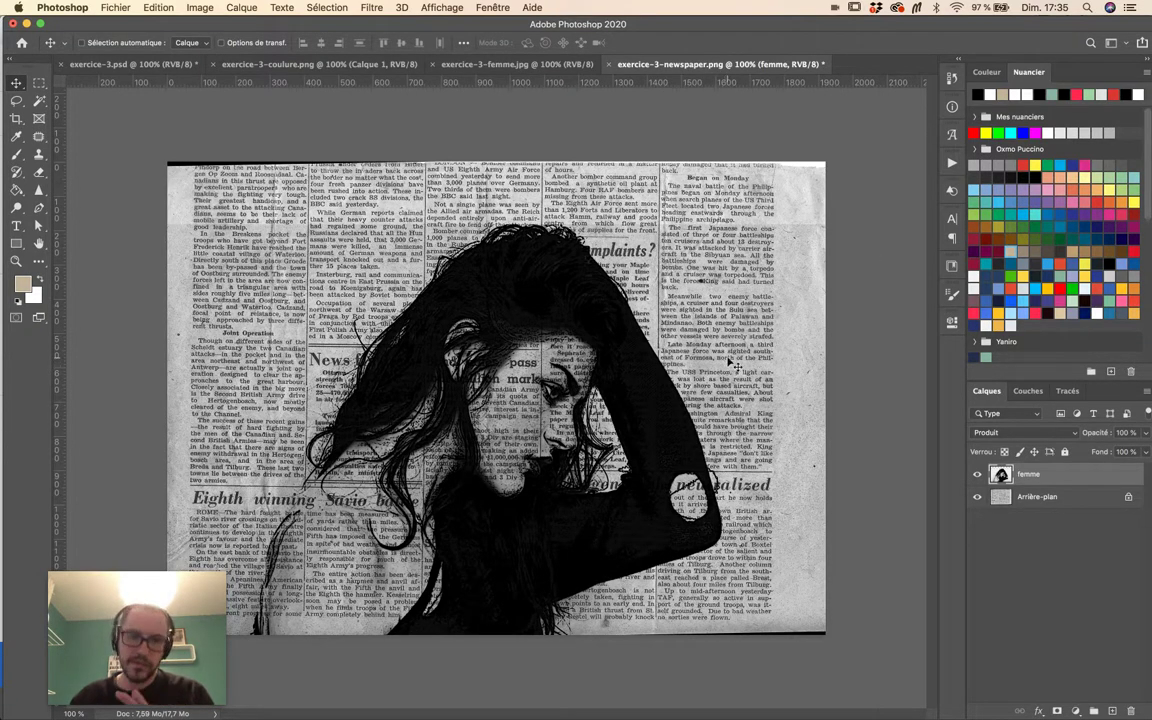
Add a Niveaux adjustment layer above the femme layer with input levels 16, 0,84 and 126.
click(1077, 712)
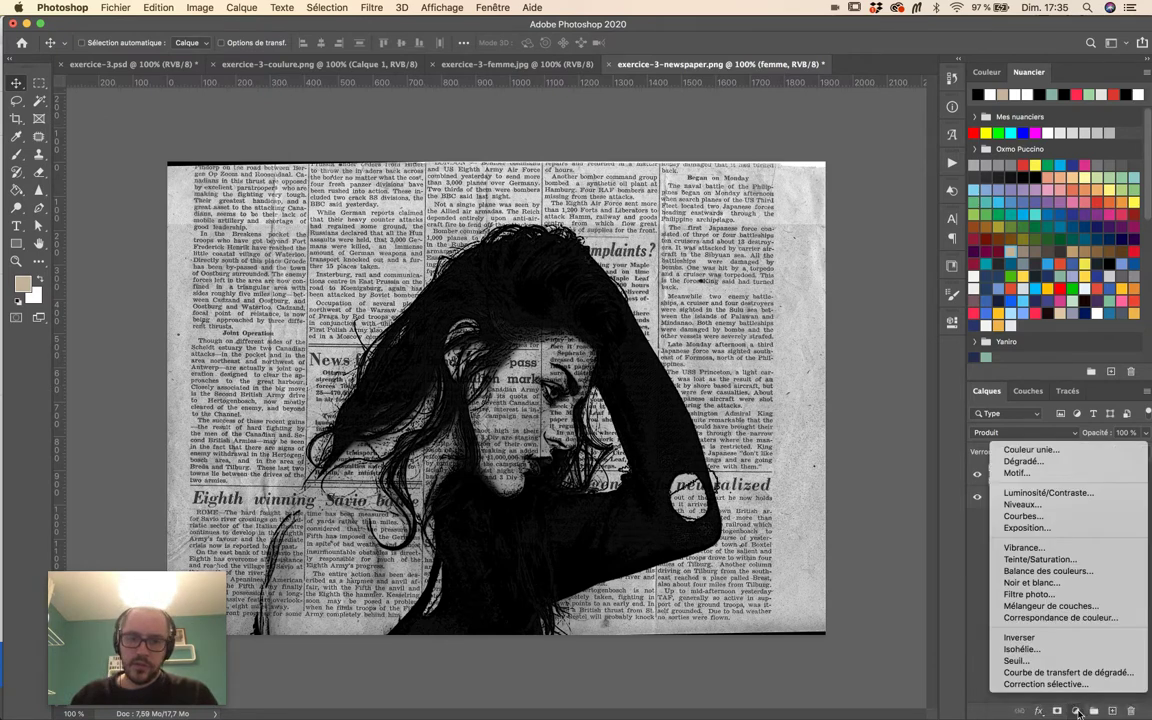
click(1040, 510)
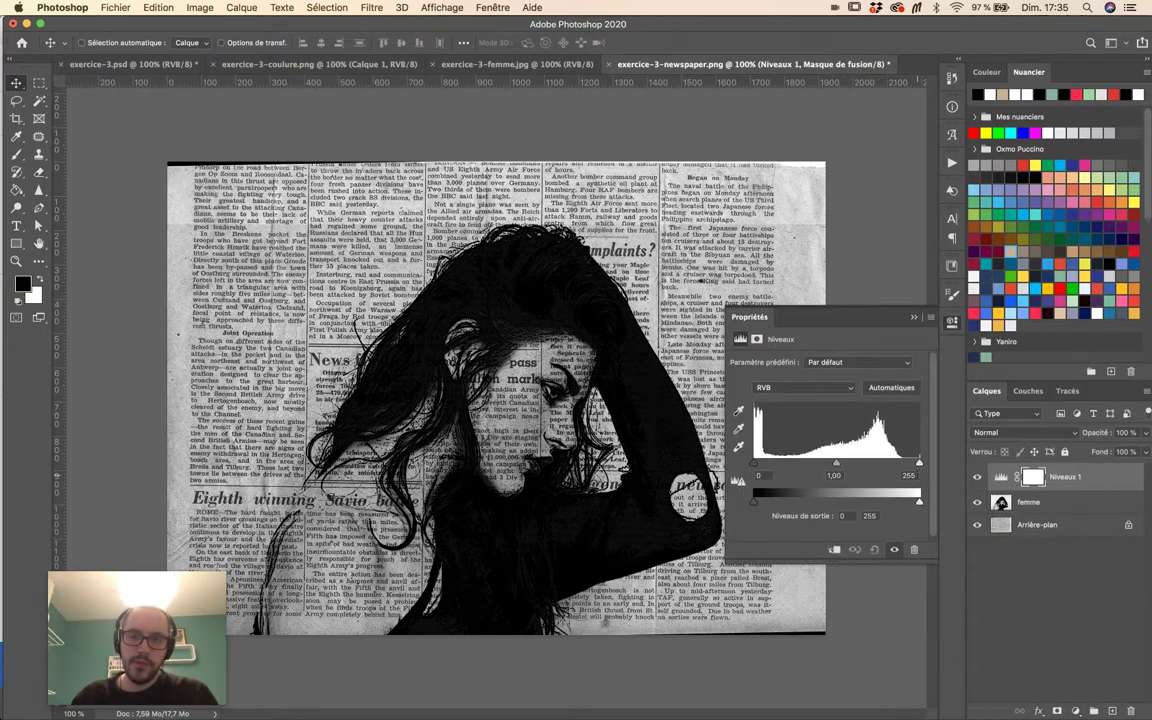
drag(916, 464, 795, 466)
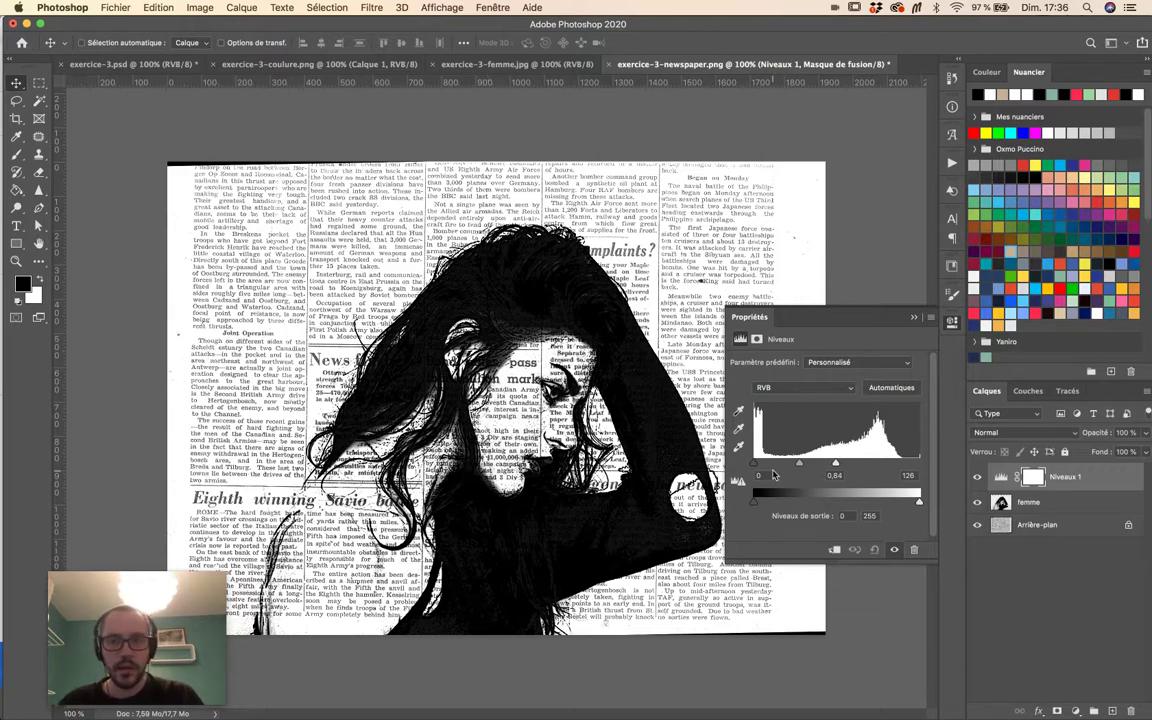
drag(761, 468, 765, 468)
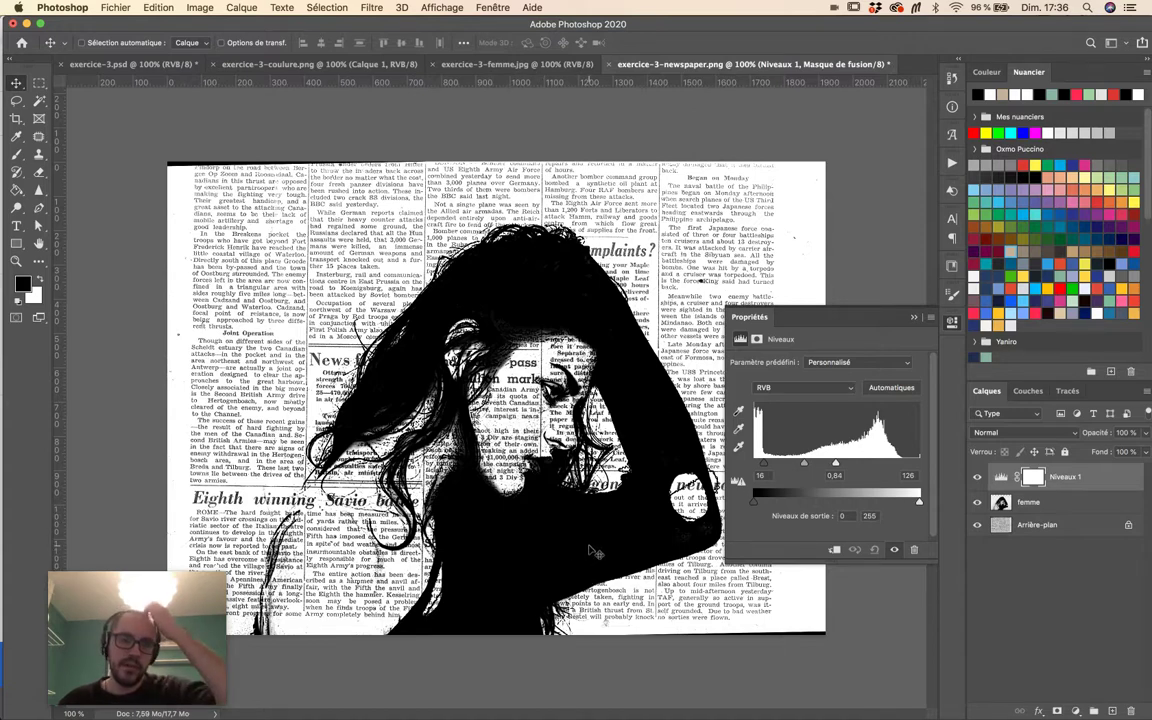
click(912, 318)
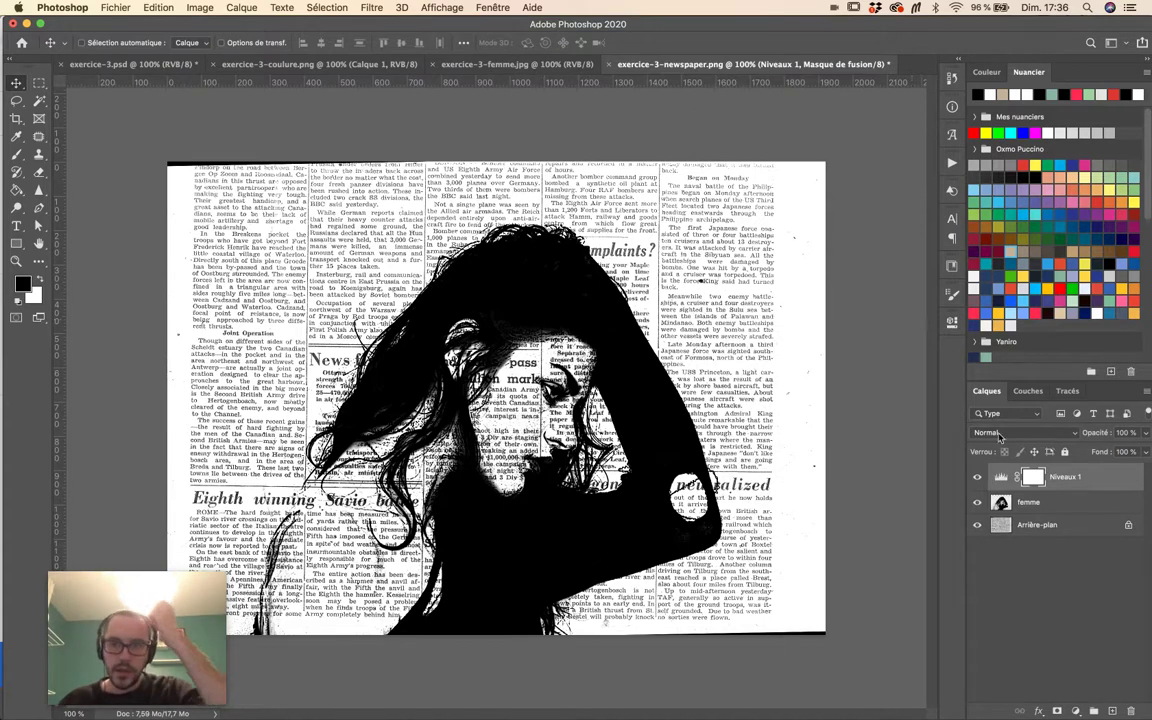
Add a Teinte/Saturation adjustment directly above the femme layer, with Coloriser enabled, Teinte 27 and Saturation 50.
click(1040, 502)
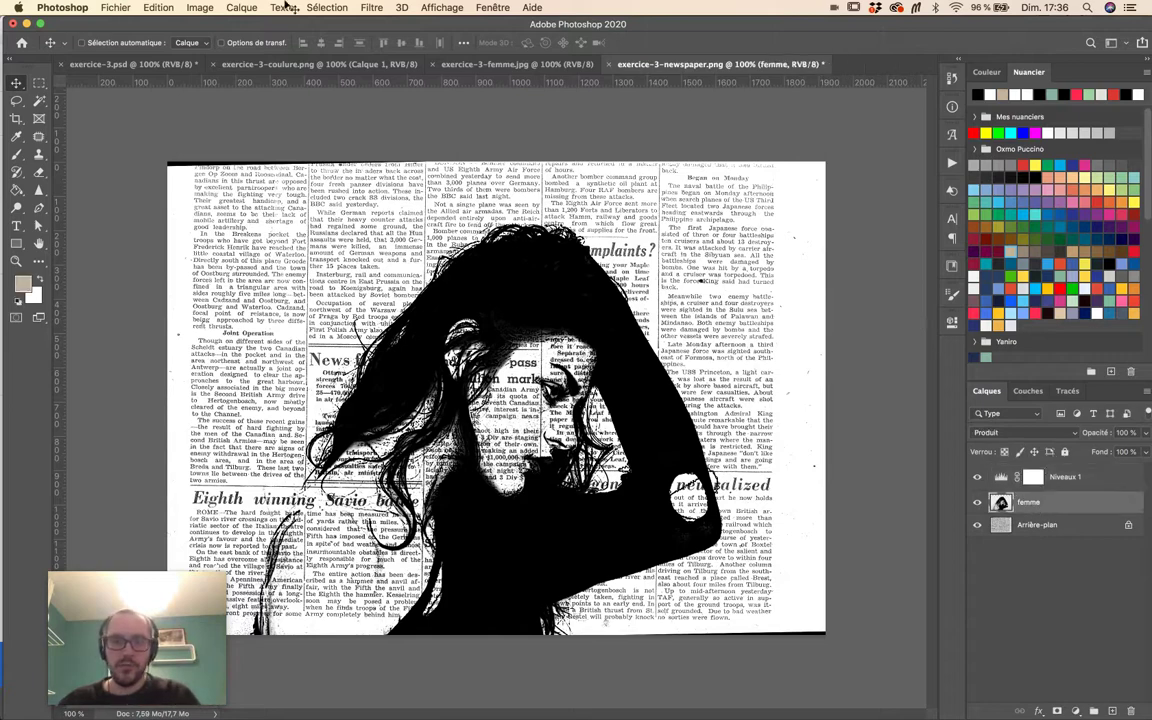
click(122, 65)
click(687, 66)
key(ctrl+Tab)
click(687, 66)
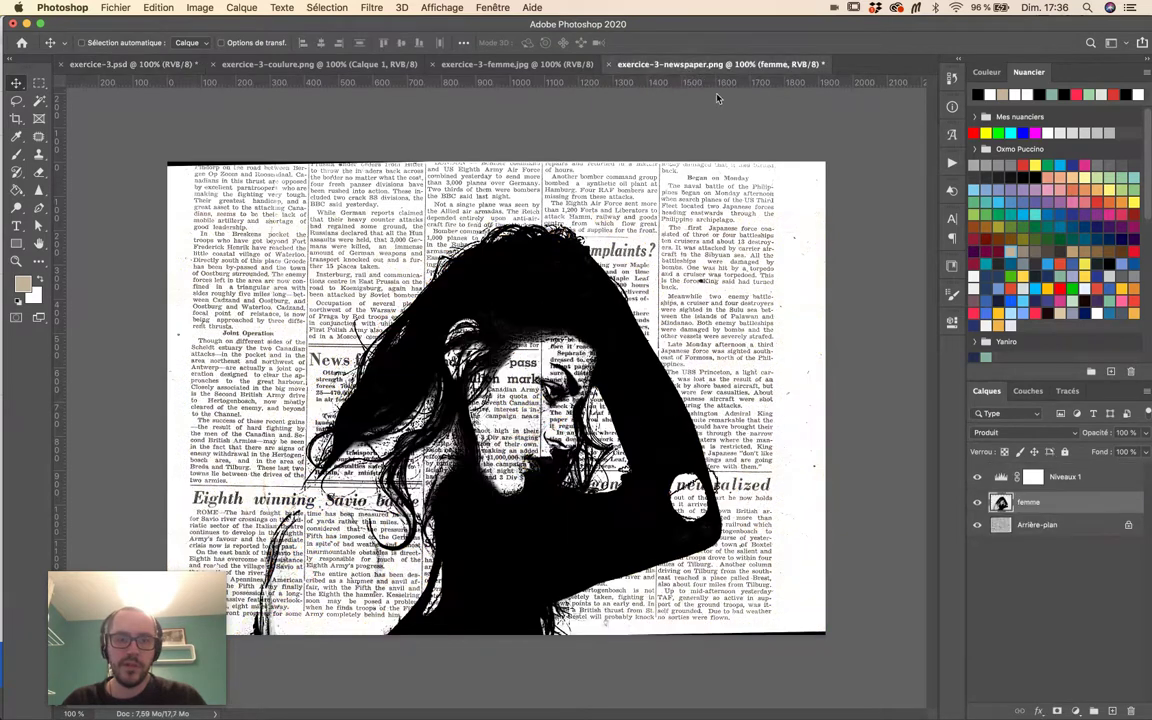
click(1077, 711)
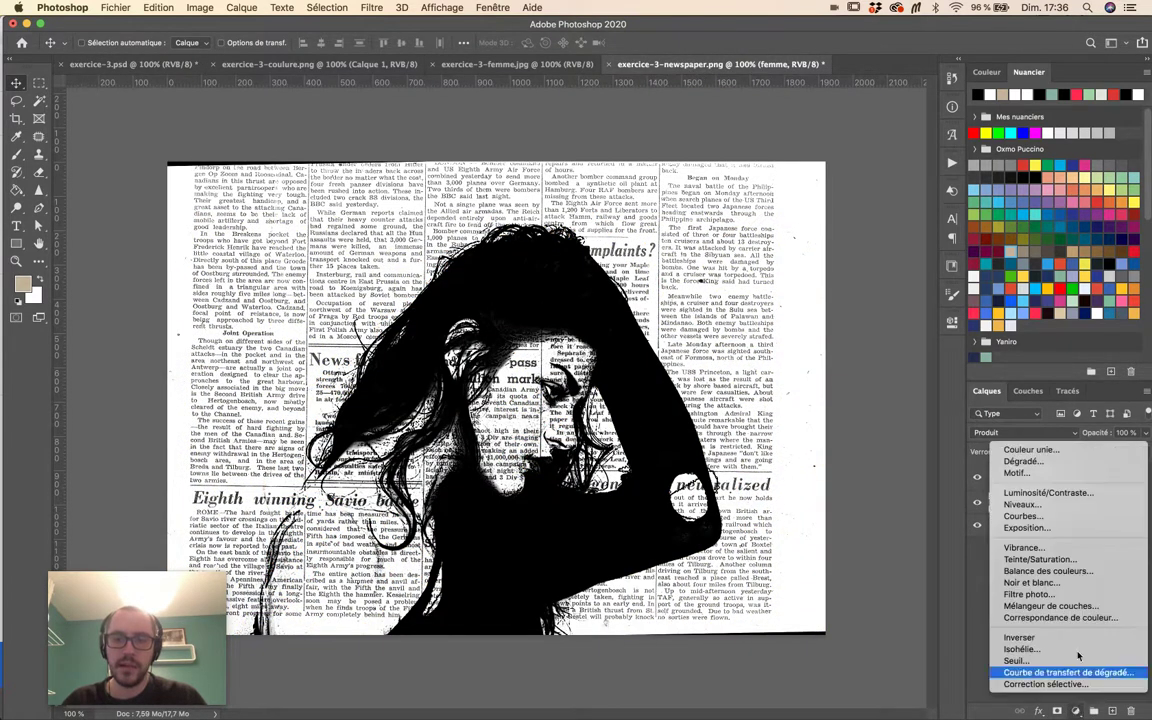
click(1074, 561)
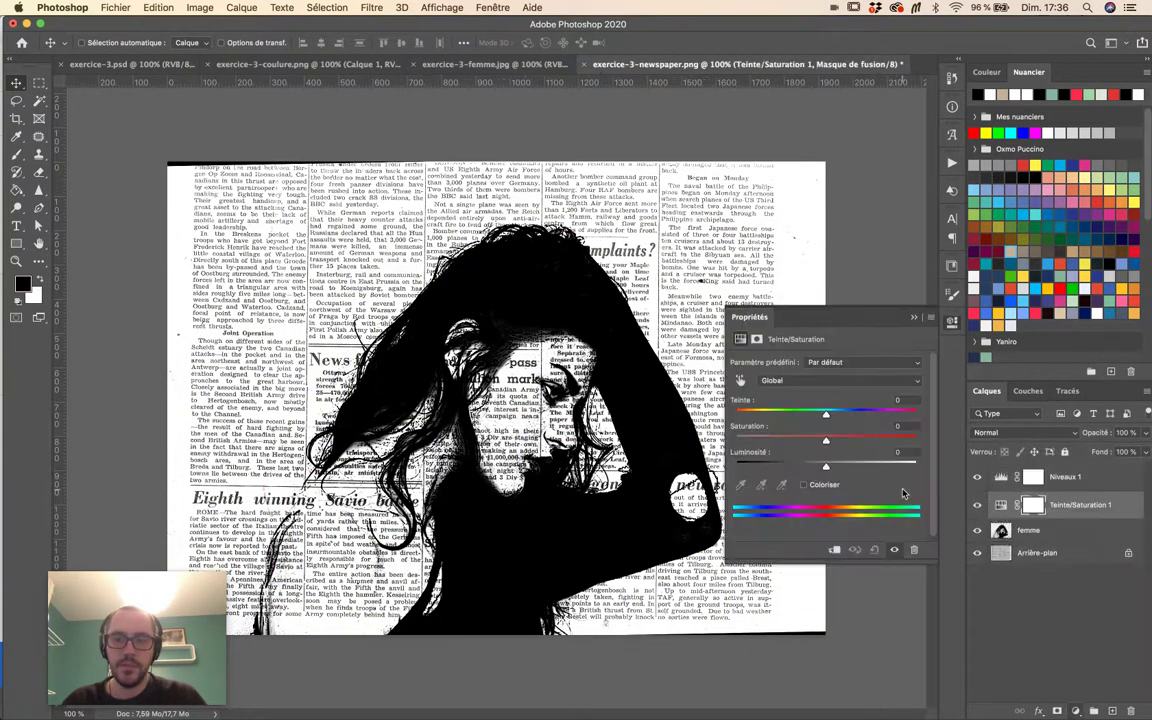
click(803, 484)
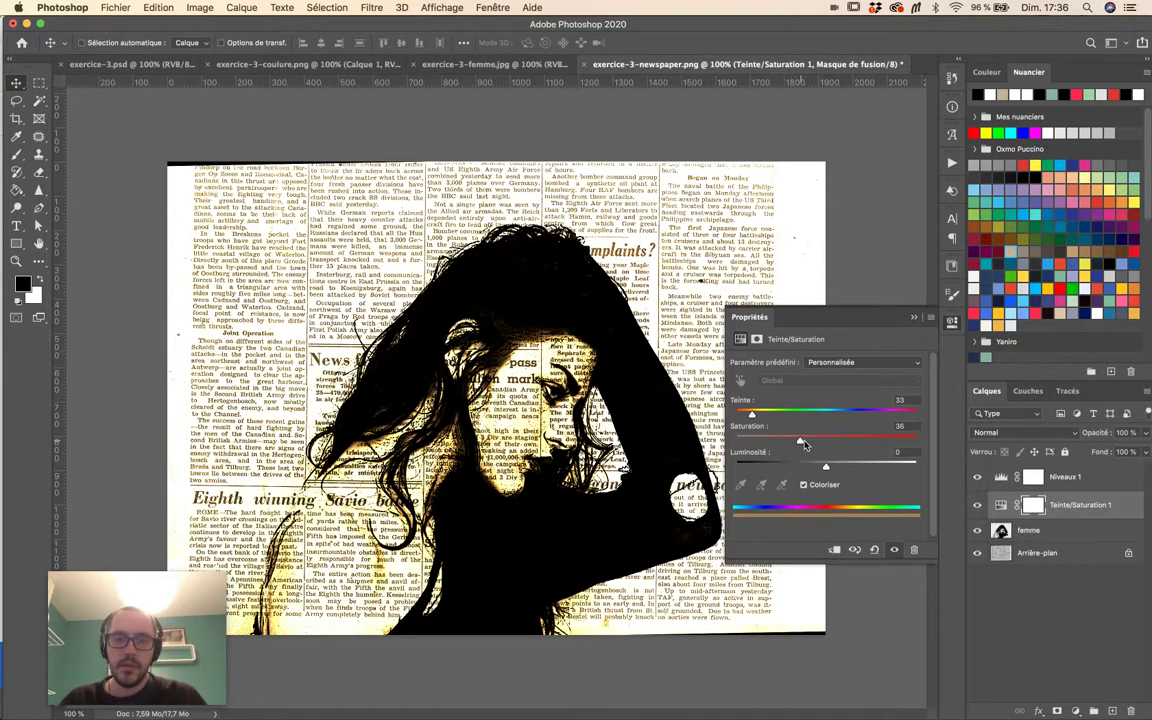
drag(765, 420, 753, 417)
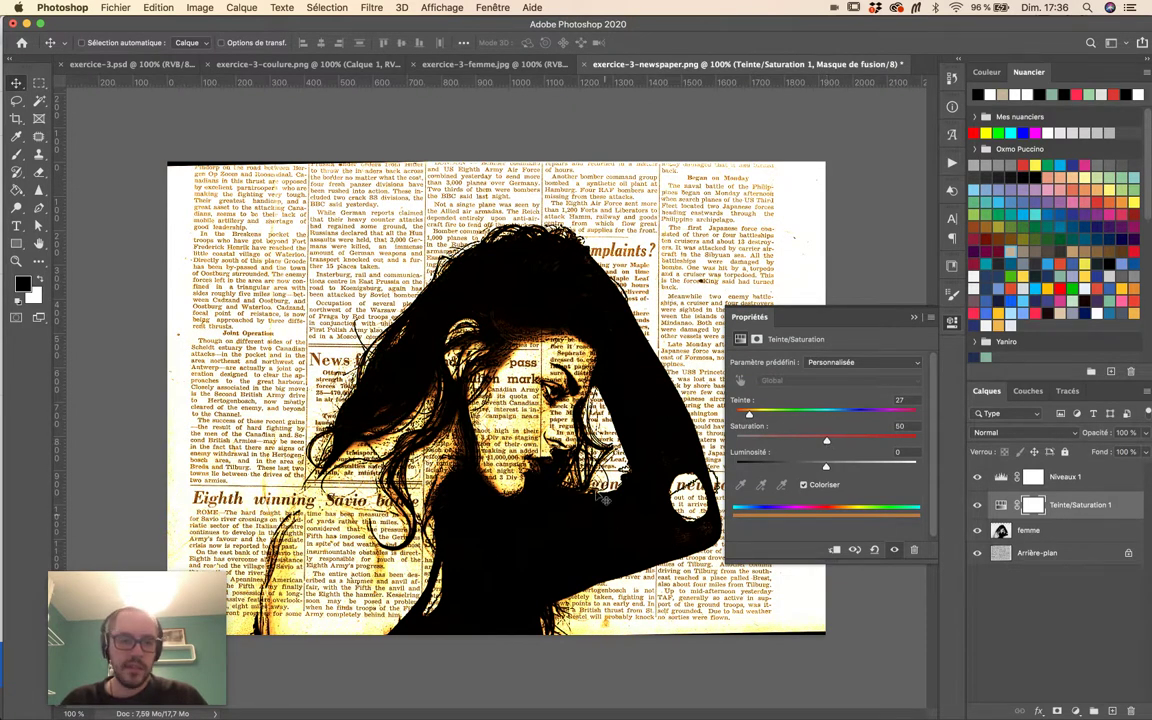
Clip the Teinte/Saturation adjustment to the femme layer with a clipping mask, and select the Niveaux 1 layer.
right_click(1123, 511)
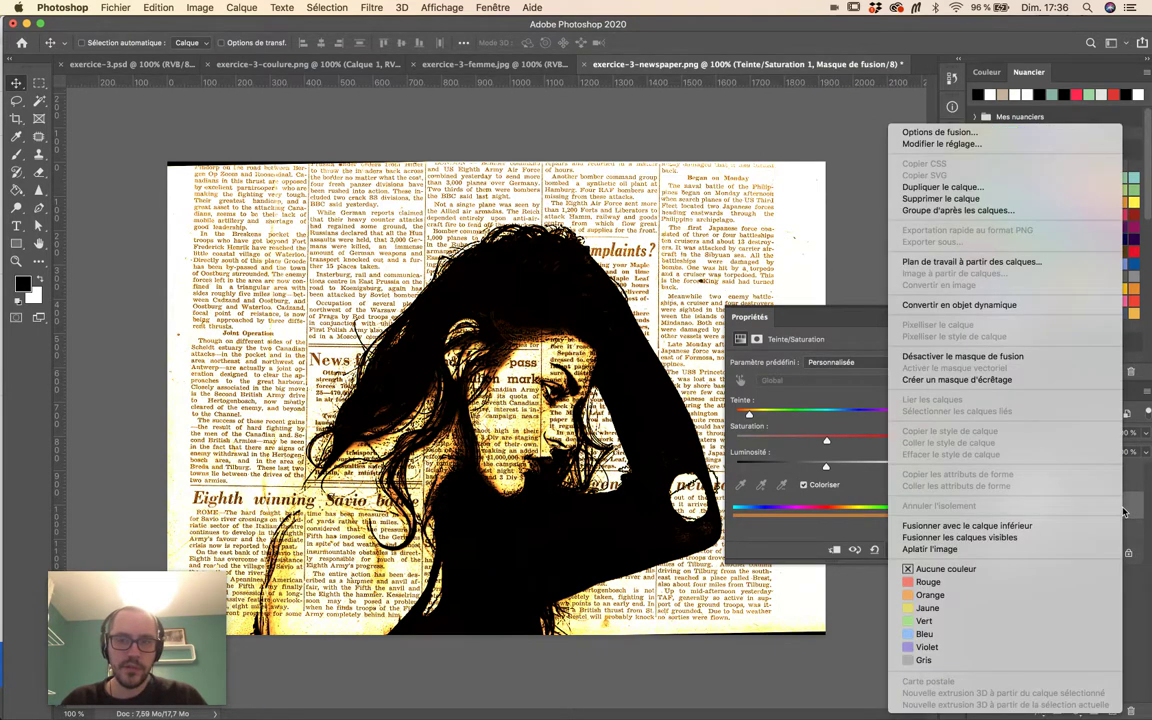
click(983, 380)
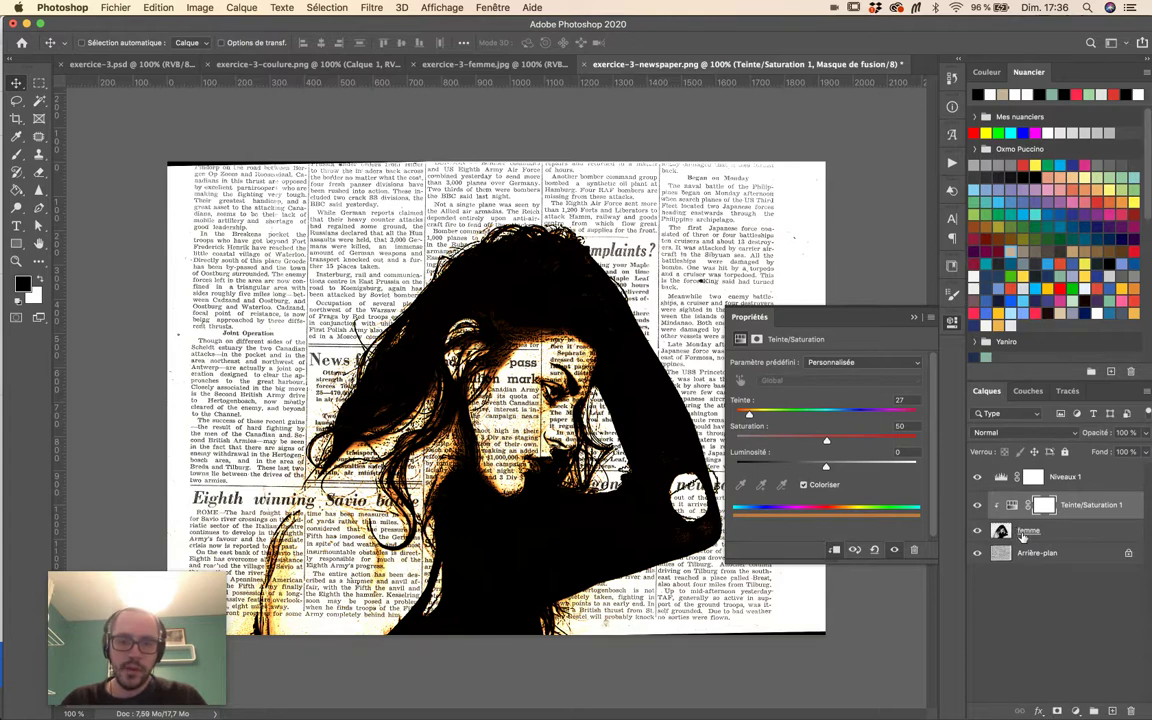
click(1117, 478)
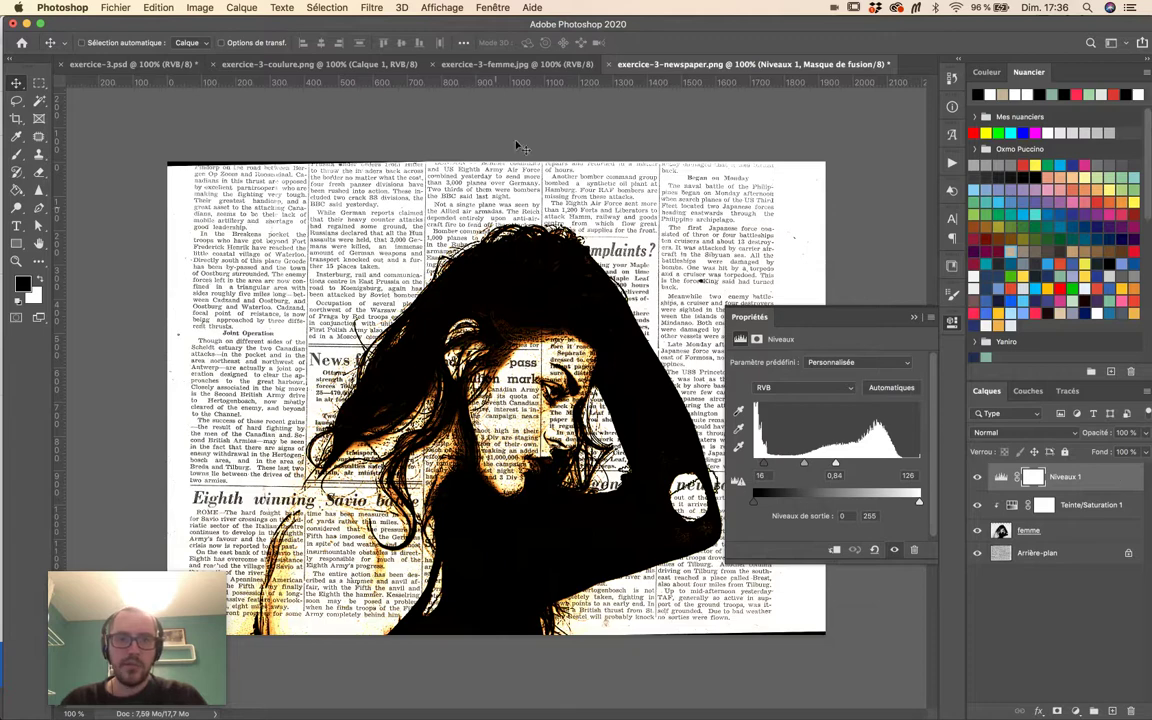
Define a brush preset from the paint drip in exercice-3-coulure.png, keeping the name exercice-3-coulure.png.
click(367, 64)
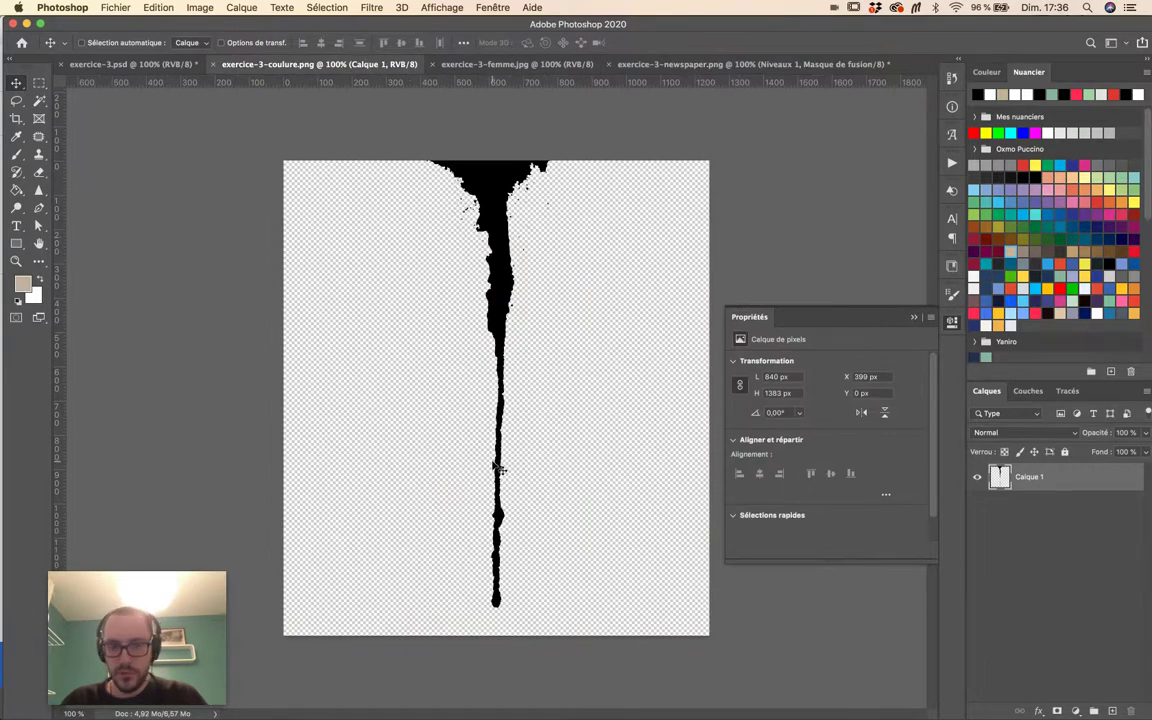
click(159, 7)
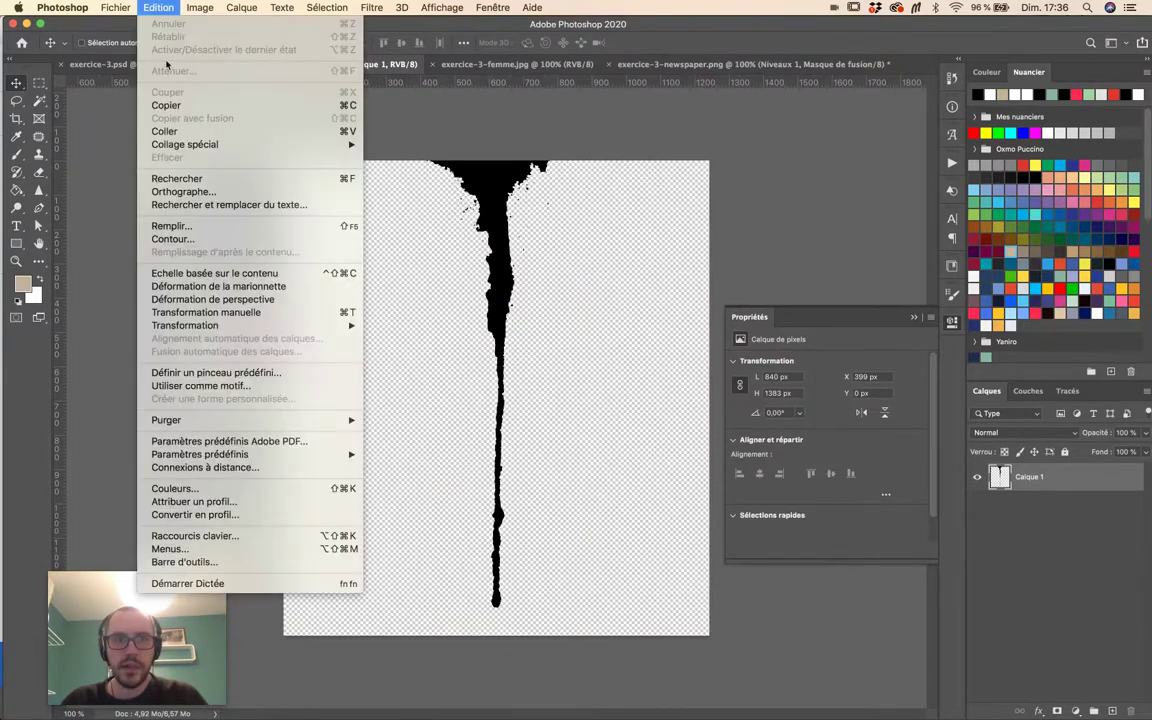
mouse_move(278, 424)
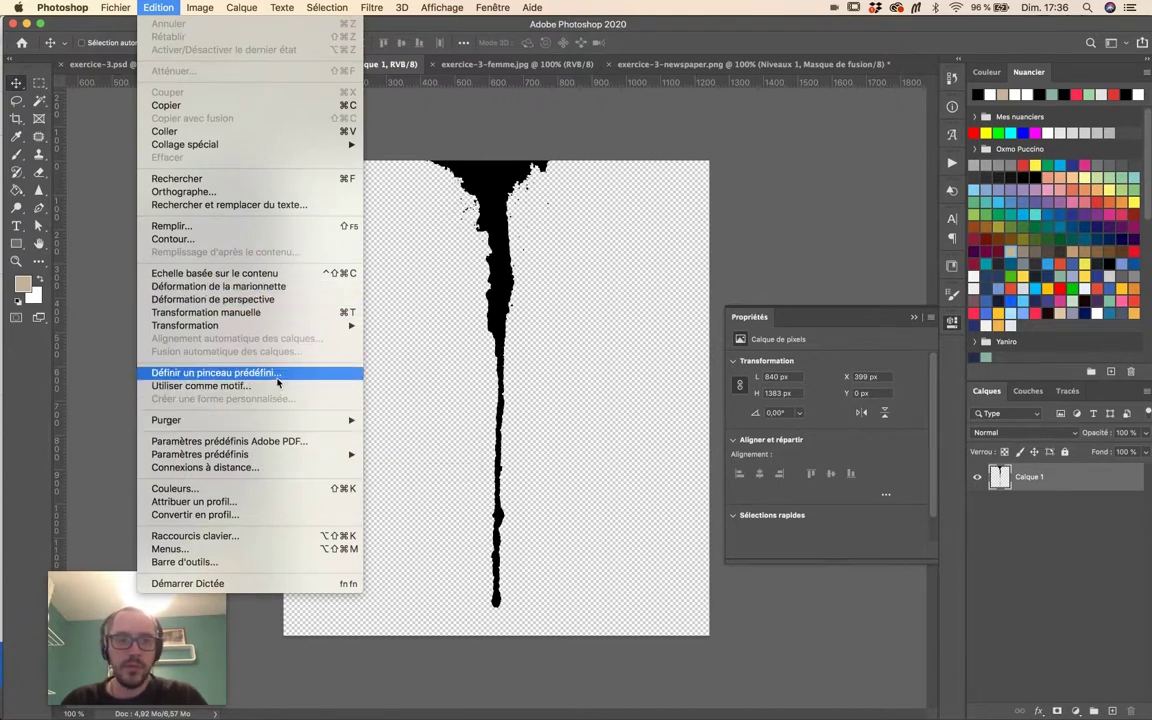
click(278, 381)
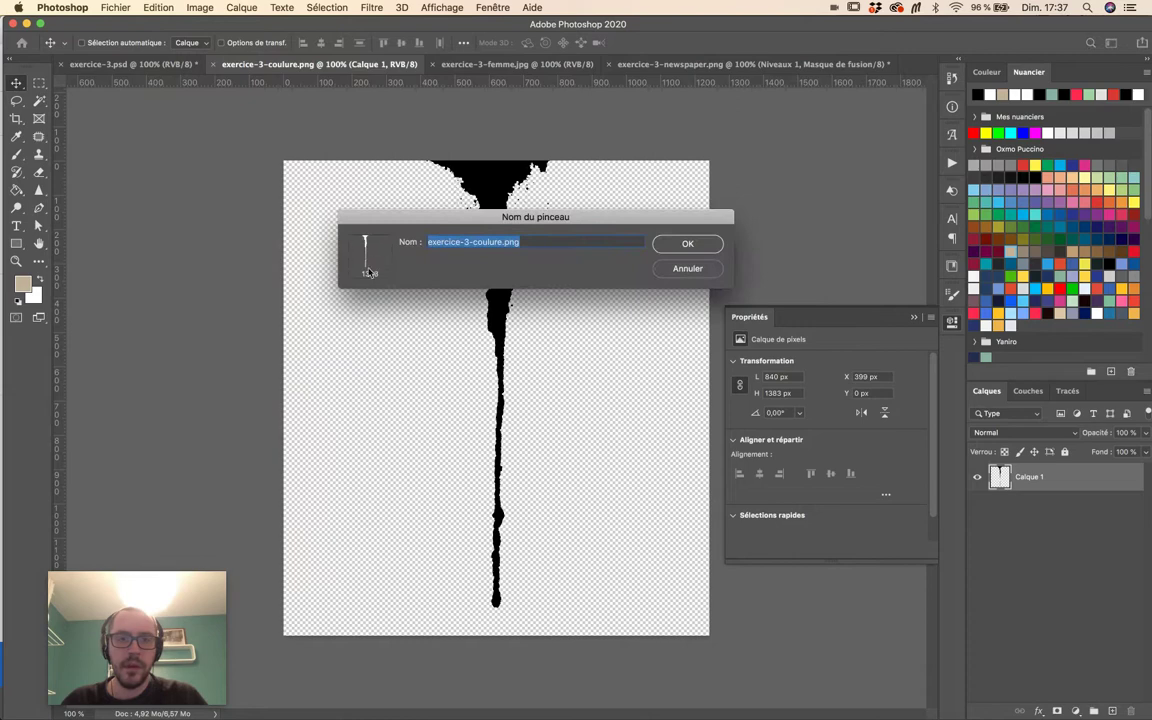
click(687, 244)
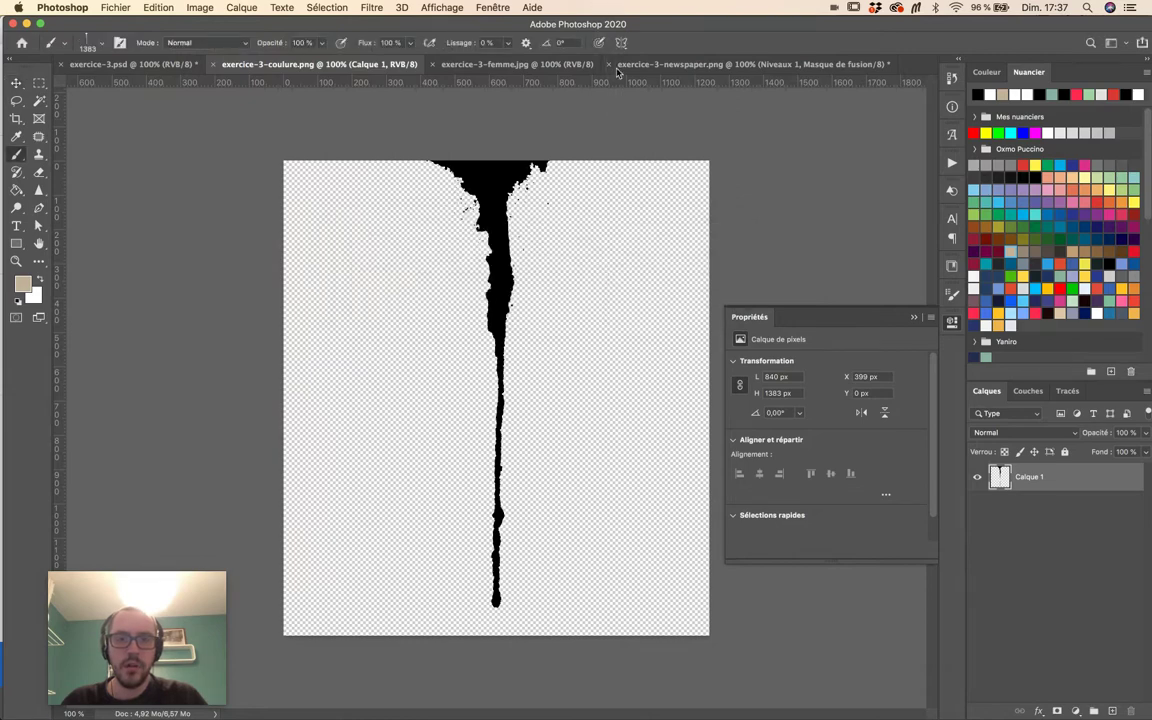
Switch to the exercice-3-newspaper.png document and set the drip brush size to 221 px.
click(555, 64)
click(659, 68)
right_click(738, 350)
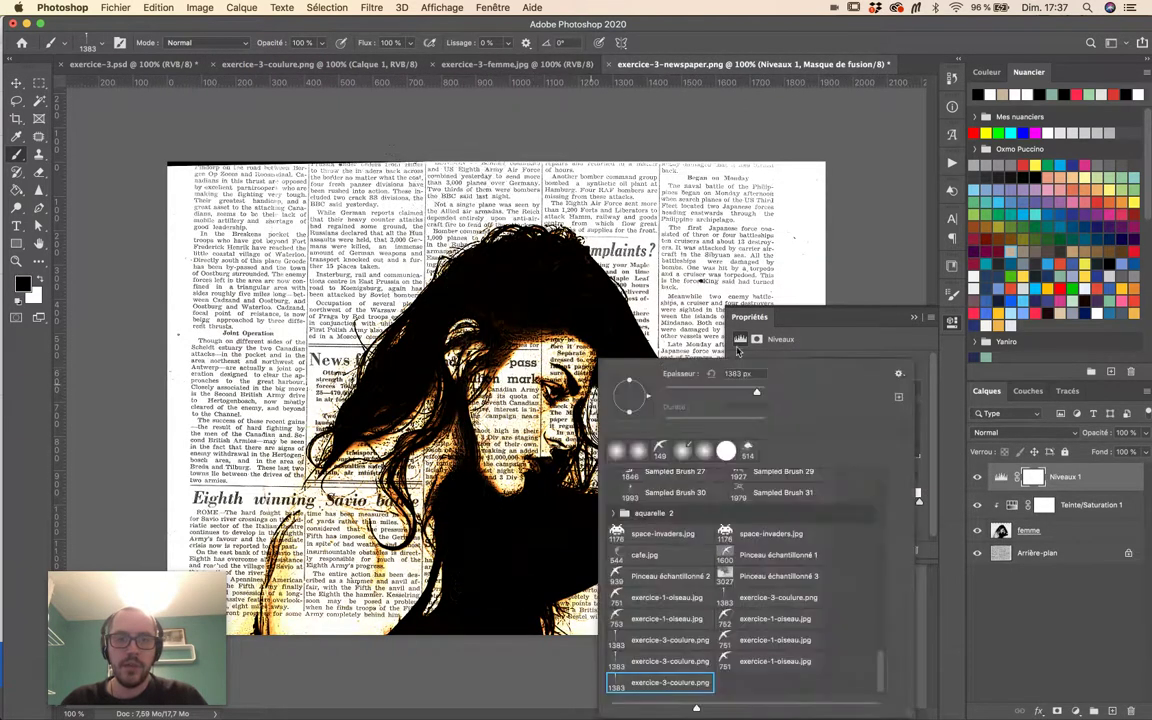
click(742, 392)
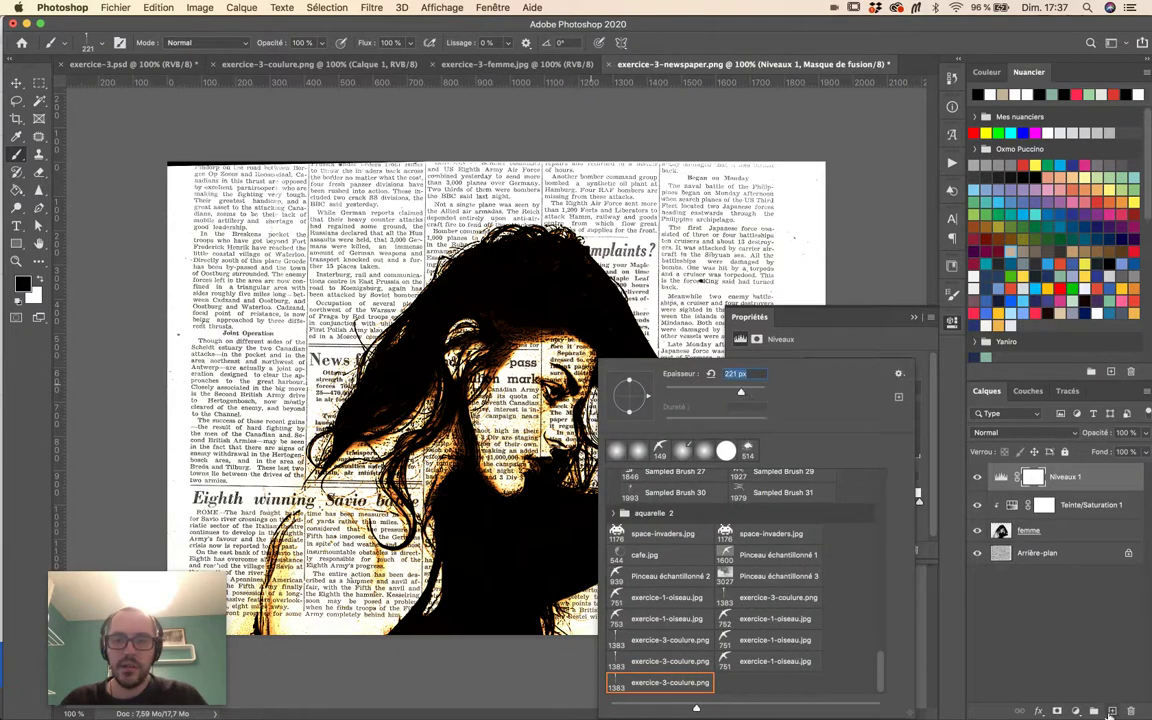
Add a new layer named coulures above Niveaux 1 and reset the foreground and background colours to black and white.
click(1111, 711)
text(couleurs)
key(Return)
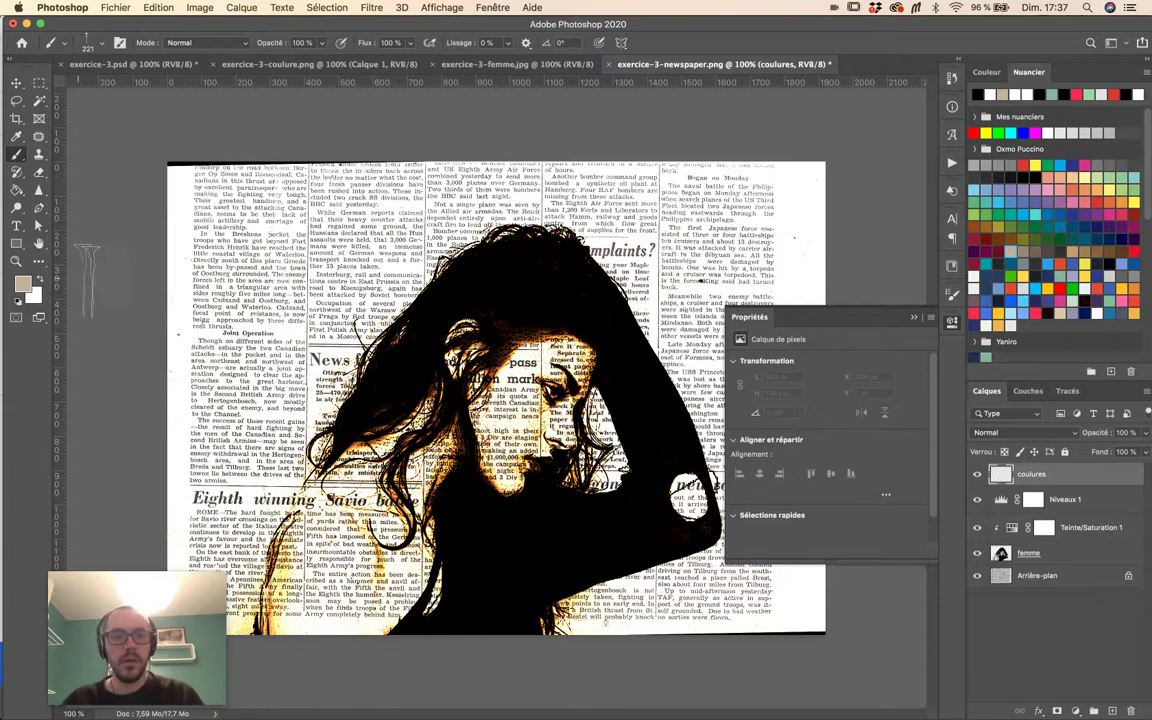
key(d)
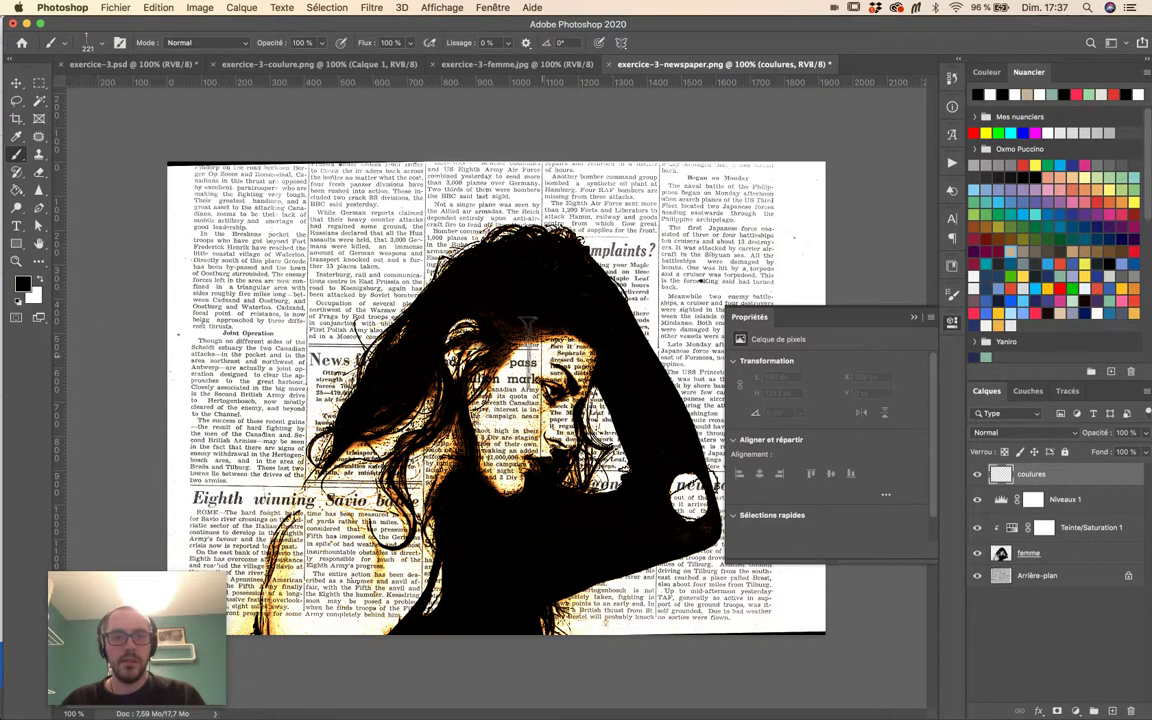
Set the drip brush size to 426 px and stamp black drips on the coulures layer beneath the woman's arm and over her face.
right_click(706, 362)
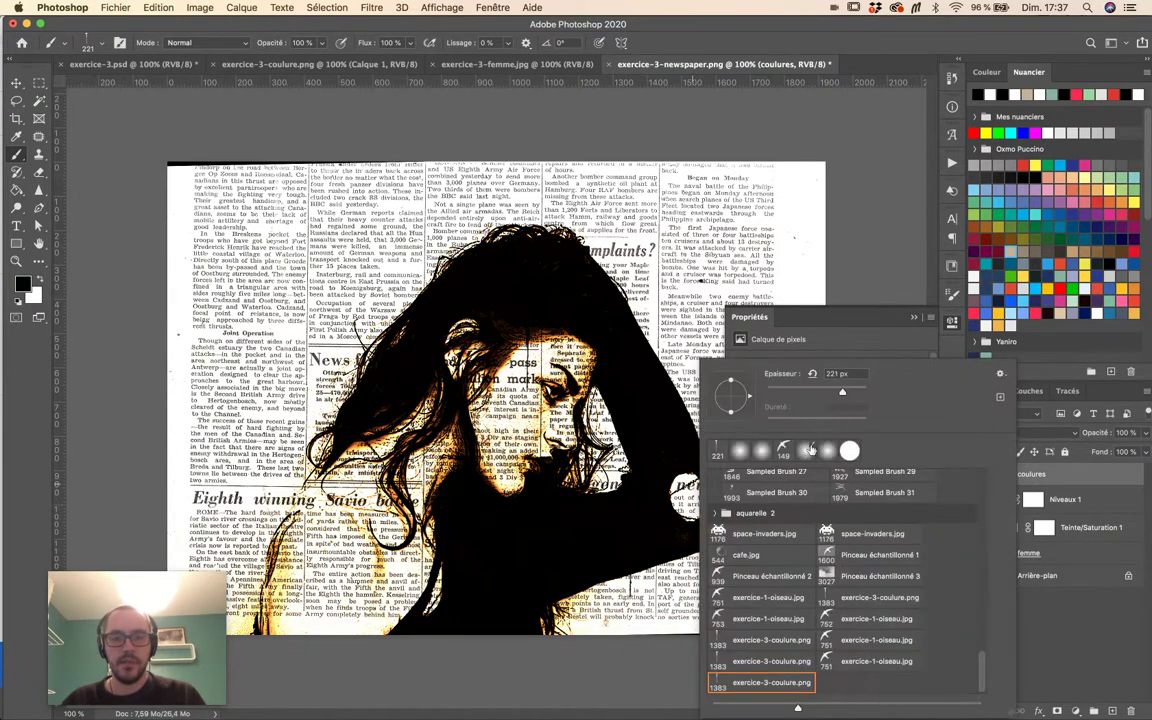
drag(853, 394, 858, 394)
key(Return)
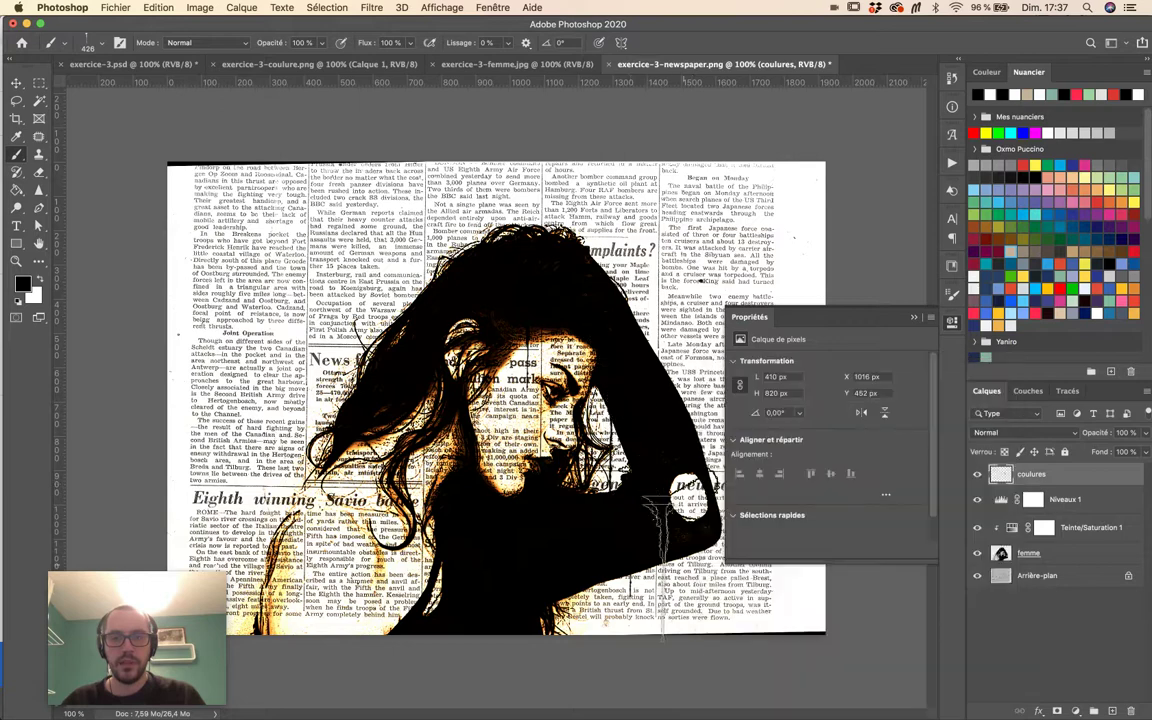
click(606, 556)
click(663, 548)
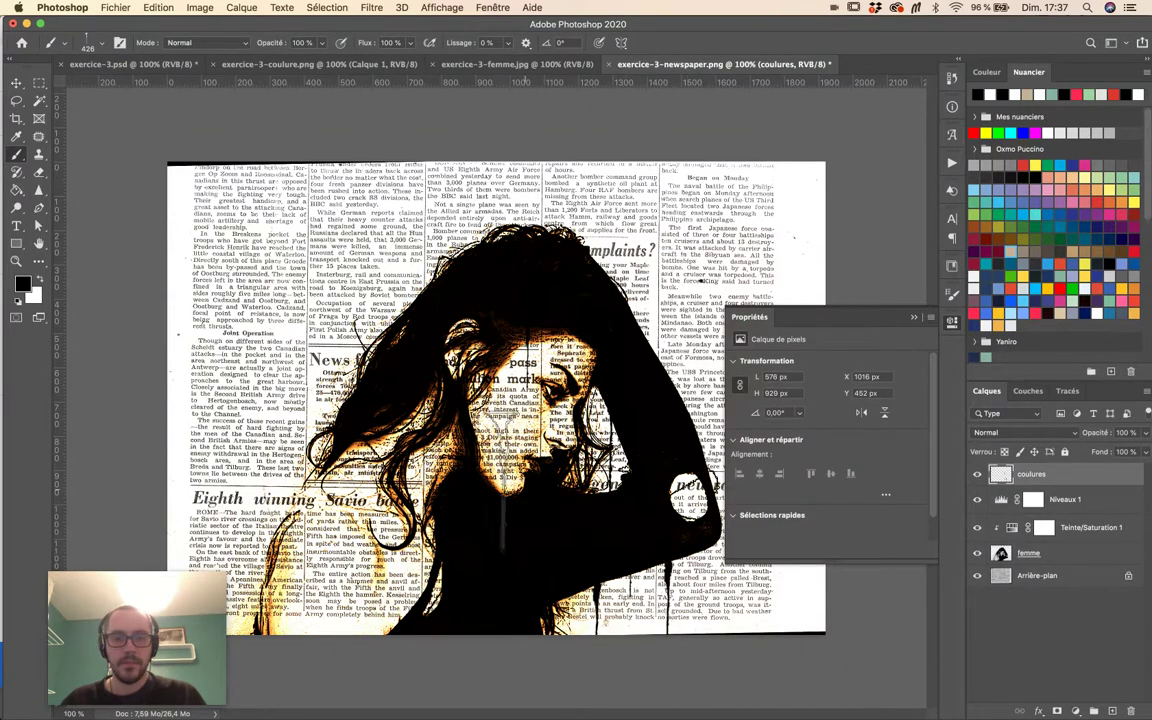
click(520, 400)
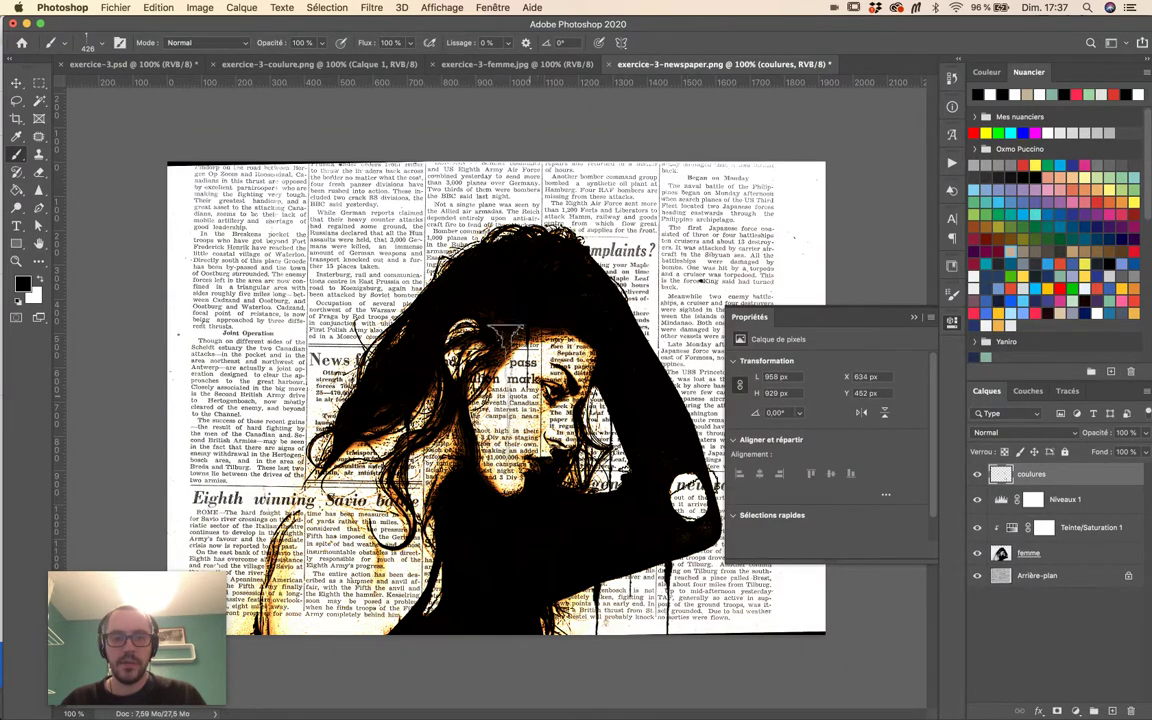
key(super+z)
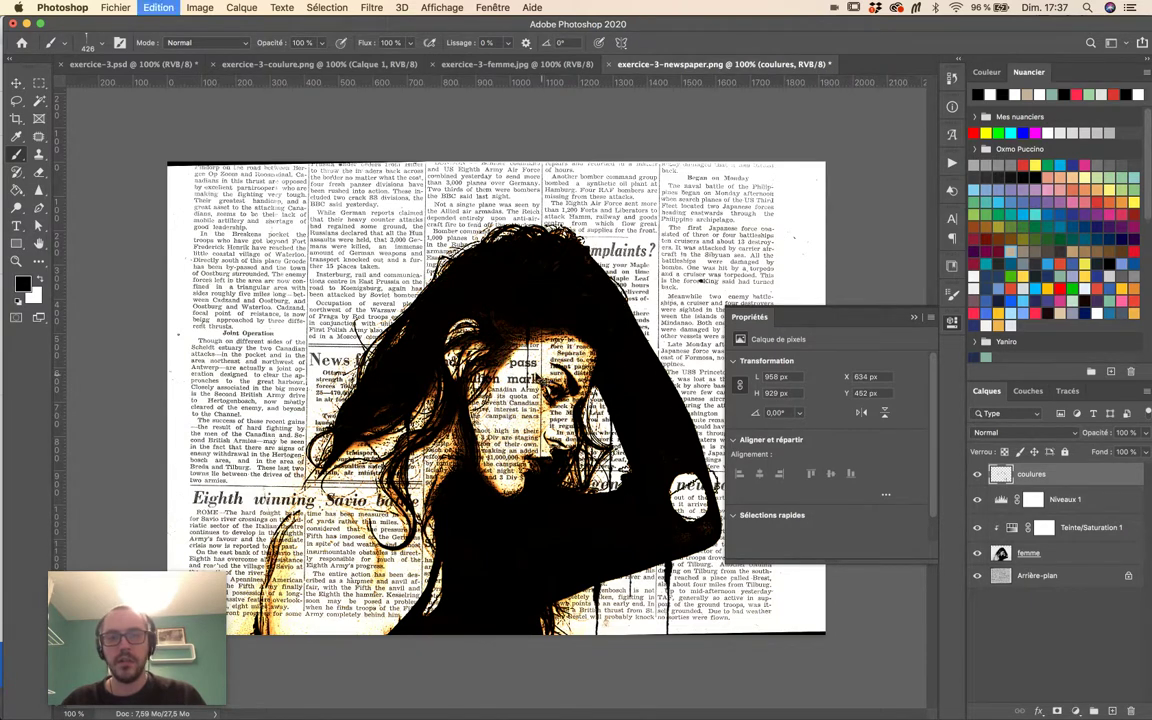
click(495, 525)
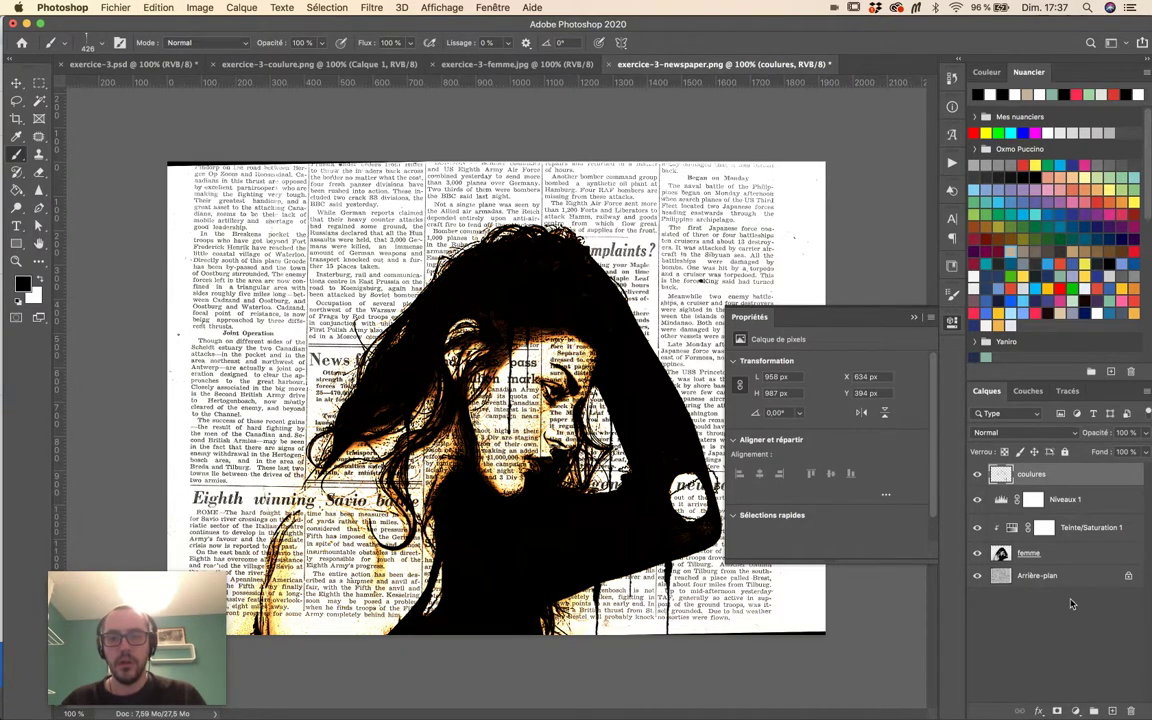
Add a layer mask to the femme layer and stamp black drips on it over the woman's hair and arm.
click(1051, 555)
click(1058, 711)
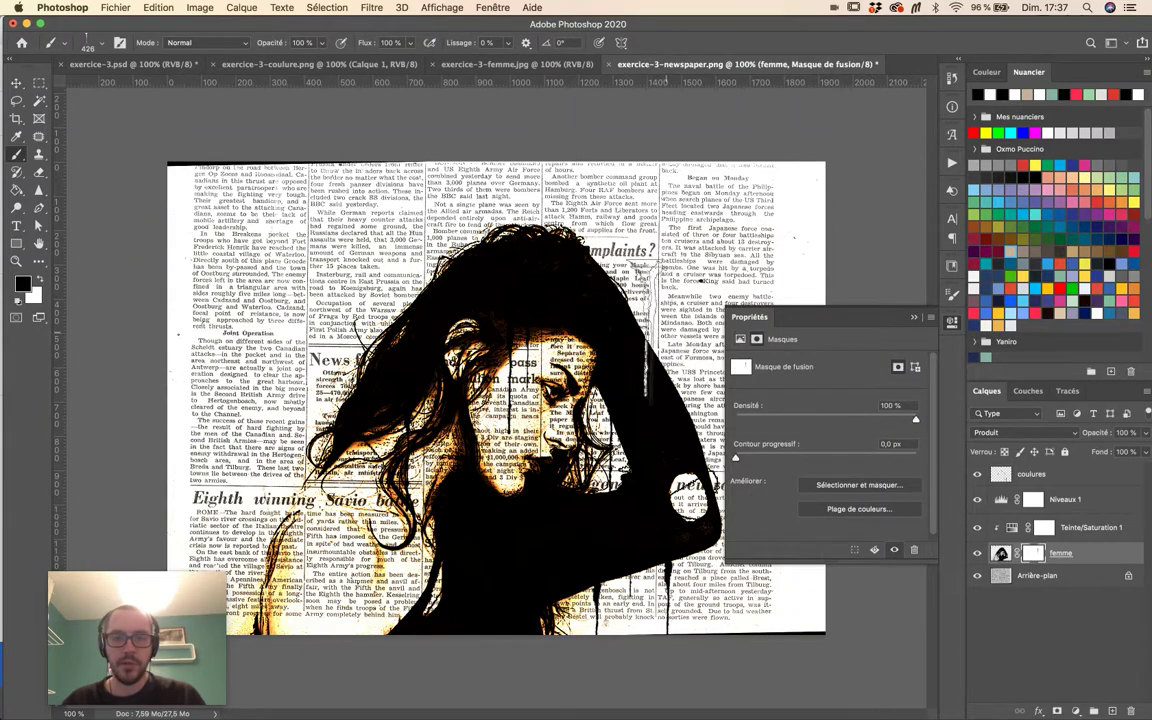
click(540, 506)
key(super+z)
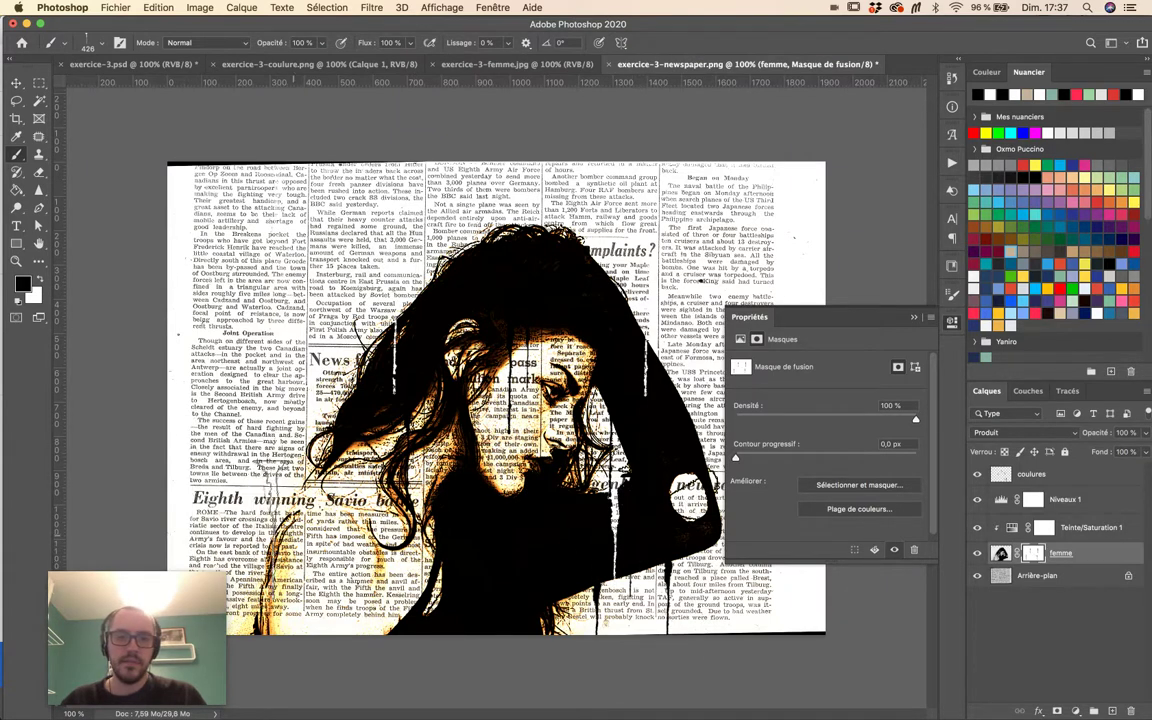
click(530, 255)
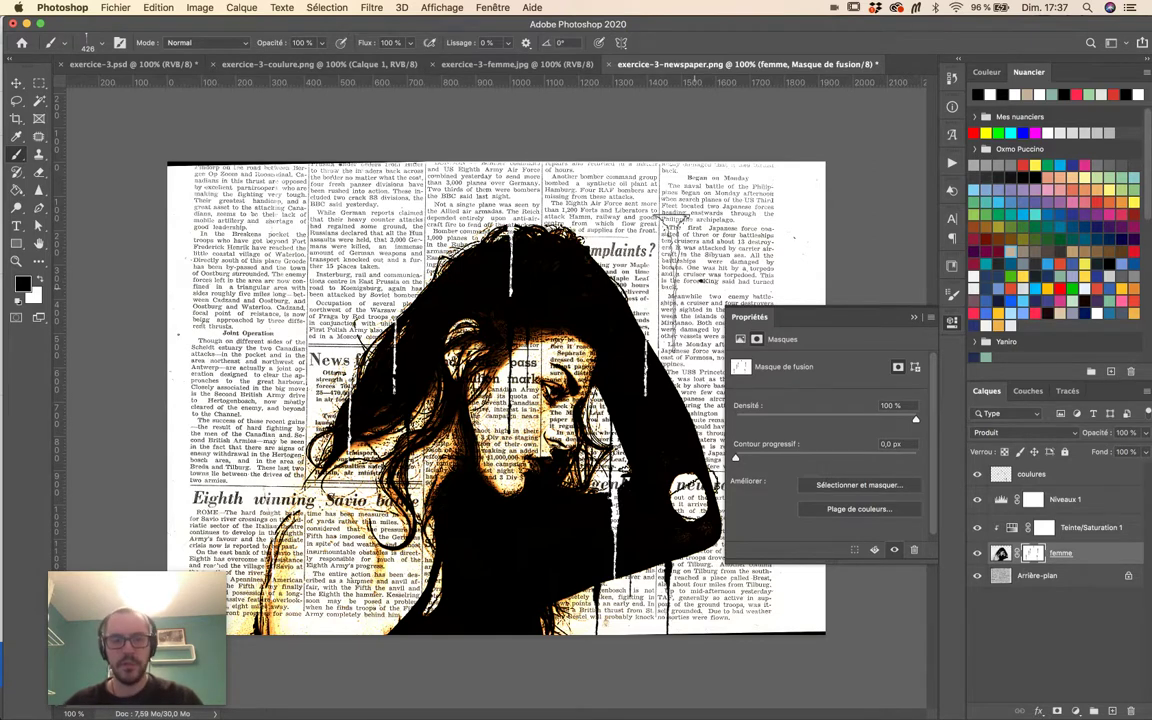
mouse_move(962, 712)
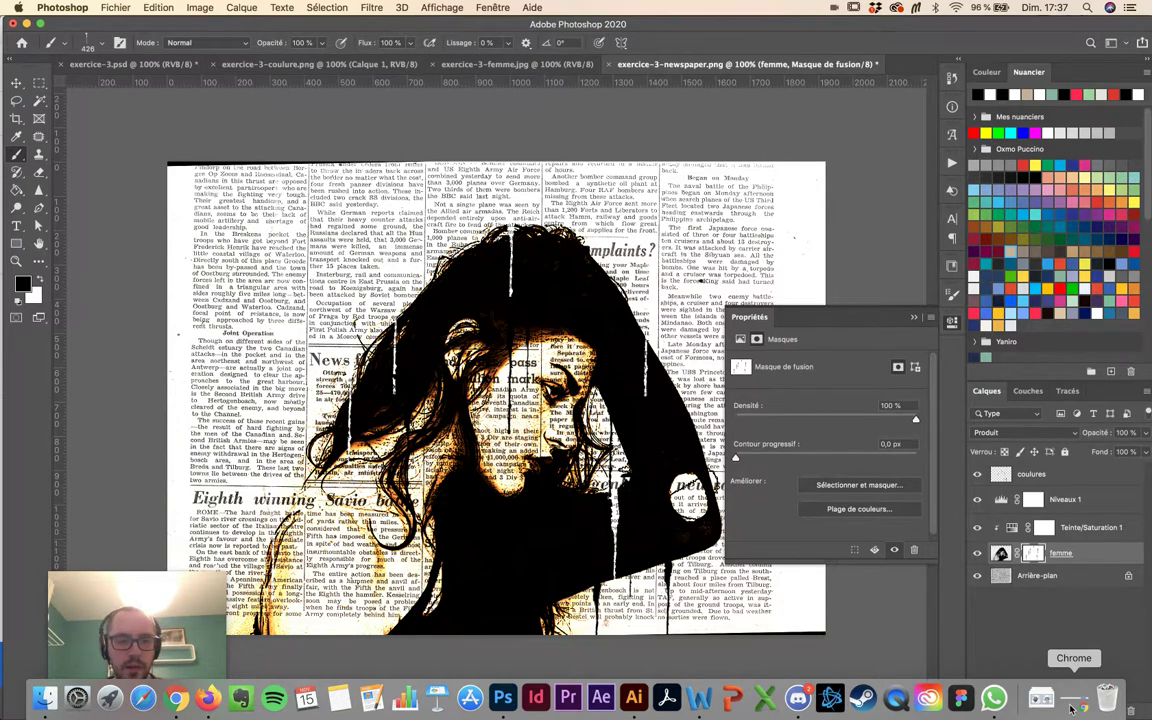
click(1071, 706)
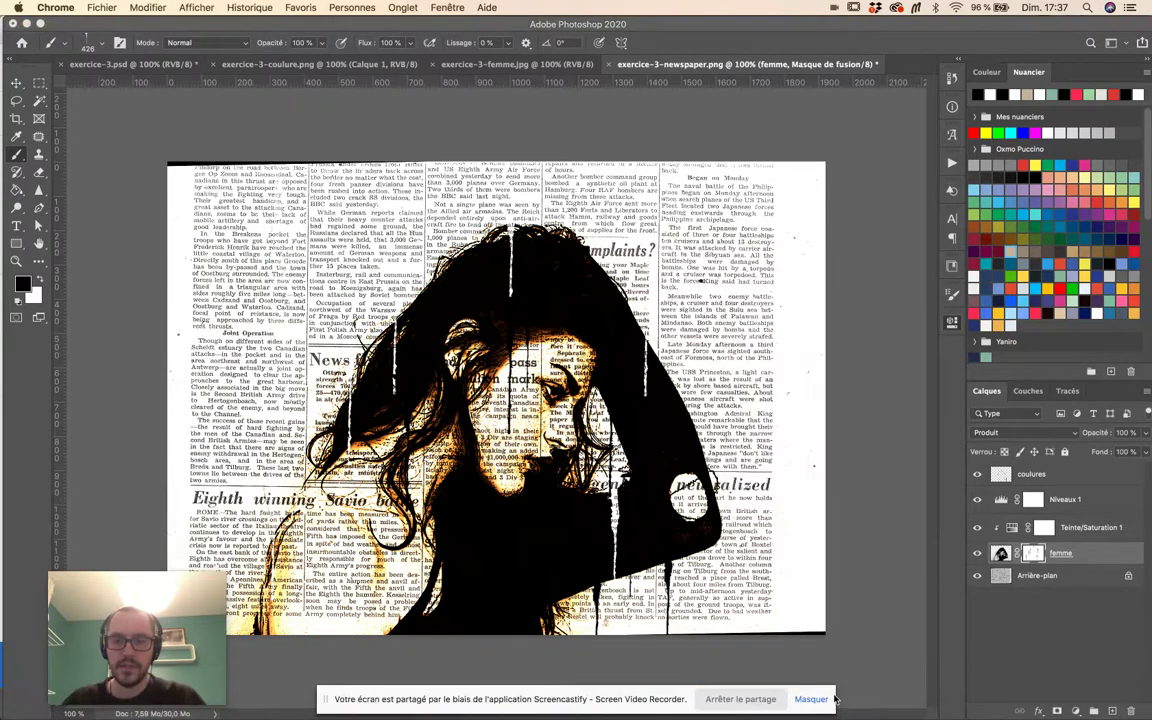